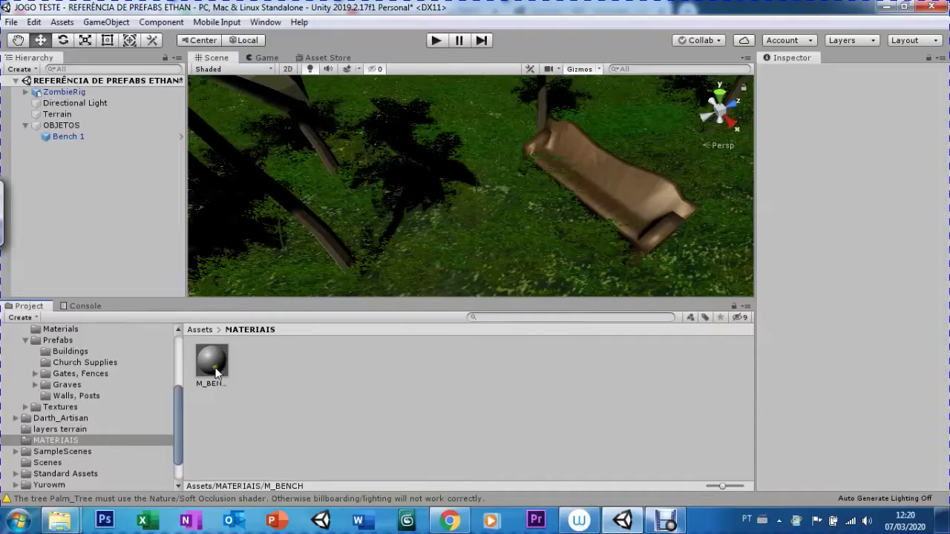
Step: Create an M_BENCH subfolder in MATERIAIS, move the M_BENCH material into it, and open it
{"action": "left_click", "coordinate": [210, 367]}
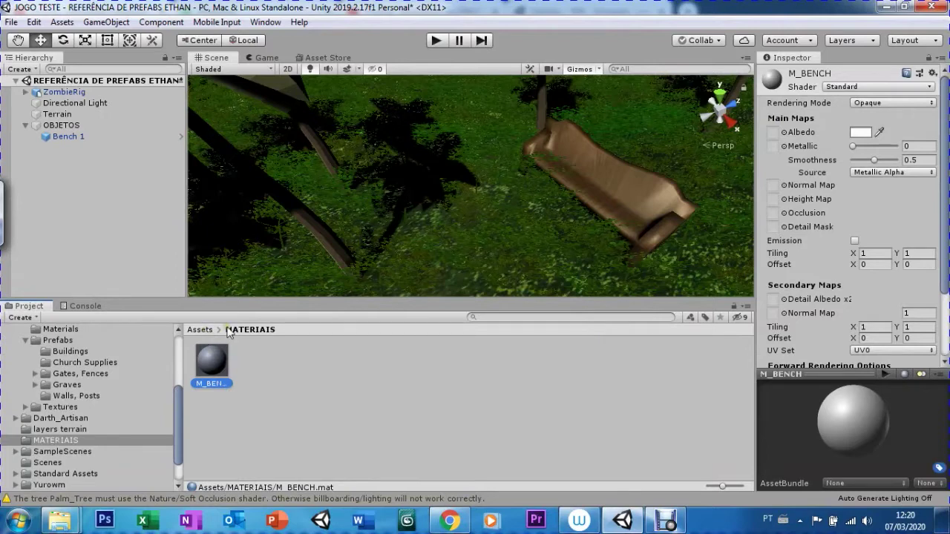
{"action": "right_click", "coordinate": [265, 362]}
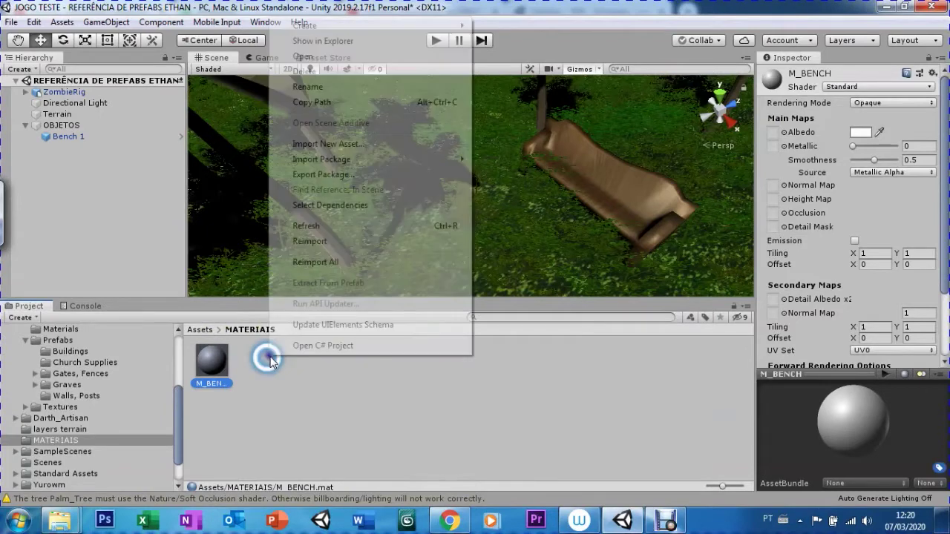
{"action": "mouse_move", "coordinate": [308, 29]}
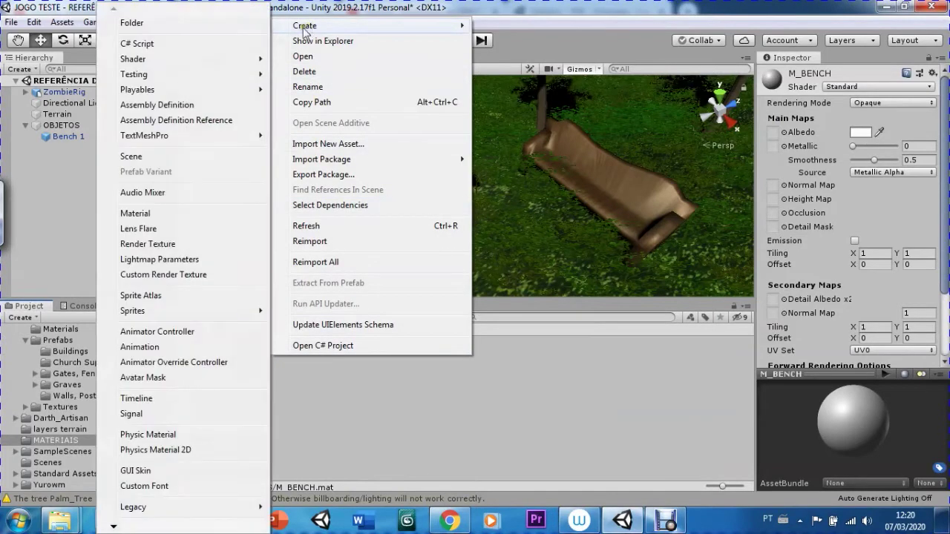
{"action": "left_click", "coordinate": [126, 26]}
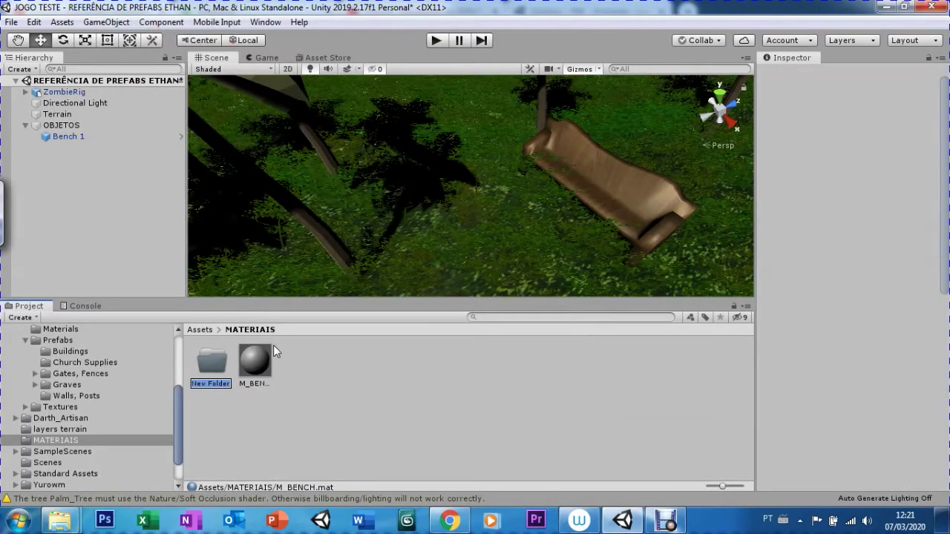
{"action": "type", "text": "M"}
{"action": "type", "text": "_BENCH"}
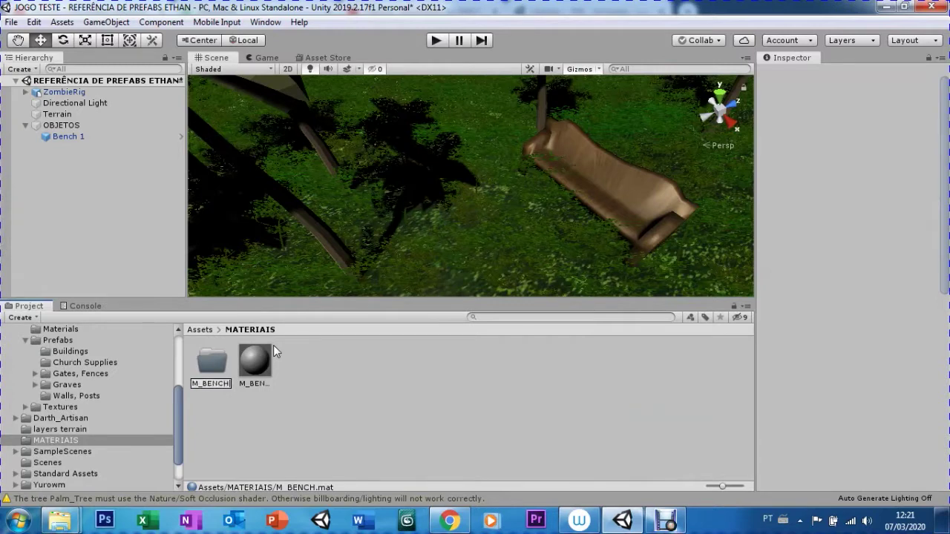
{"action": "key", "text": "Return"}
{"action": "left_click_drag", "start_coordinate": [254, 355], "coordinate": [207, 366]}
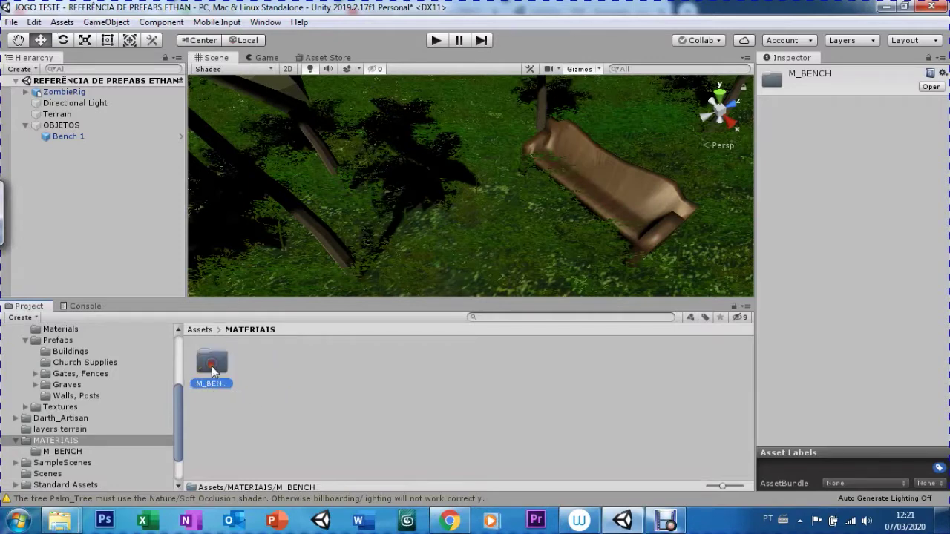
{"action": "double_click", "coordinate": [213, 364]}
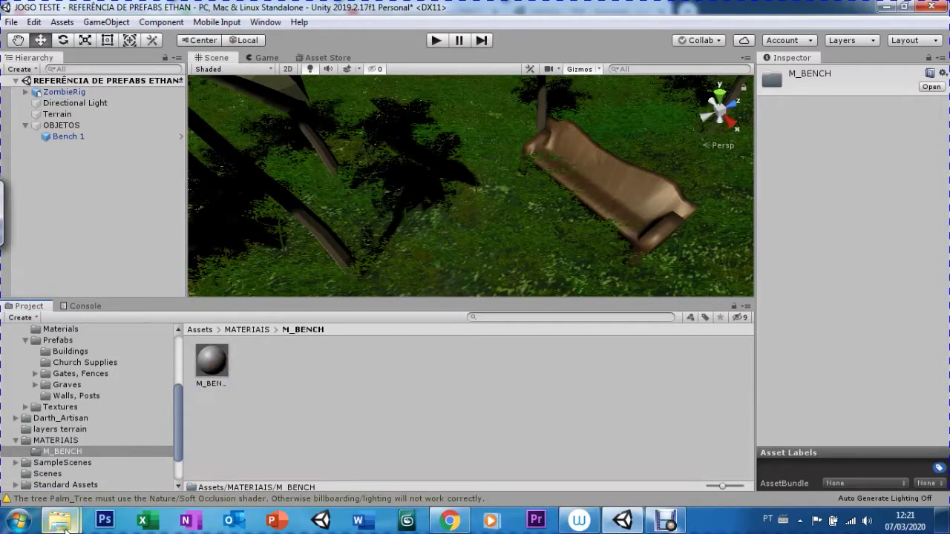
Step: Drag 'madeira velha 2 textura' from the texturas Explorer window into Unity's M_BENCH folder
{"action": "mouse_move", "coordinate": [65, 530]}
{"action": "left_click", "coordinate": [196, 445]}
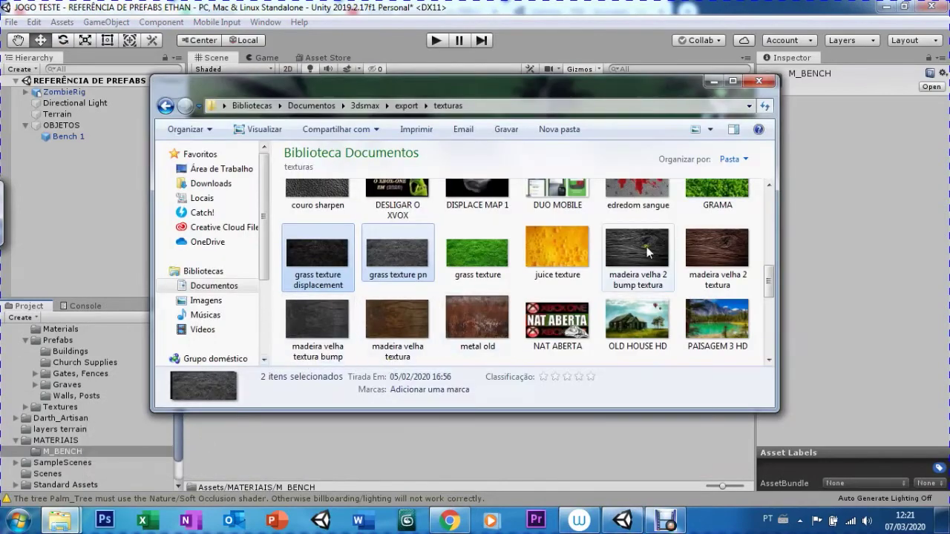
{"action": "mouse_move", "coordinate": [768, 282]}
{"action": "left_mouse_down"}
{"action": "mouse_move", "coordinate": [767, 296]}
{"action": "mouse_move", "coordinate": [762, 279]}
{"action": "left_mouse_up"}
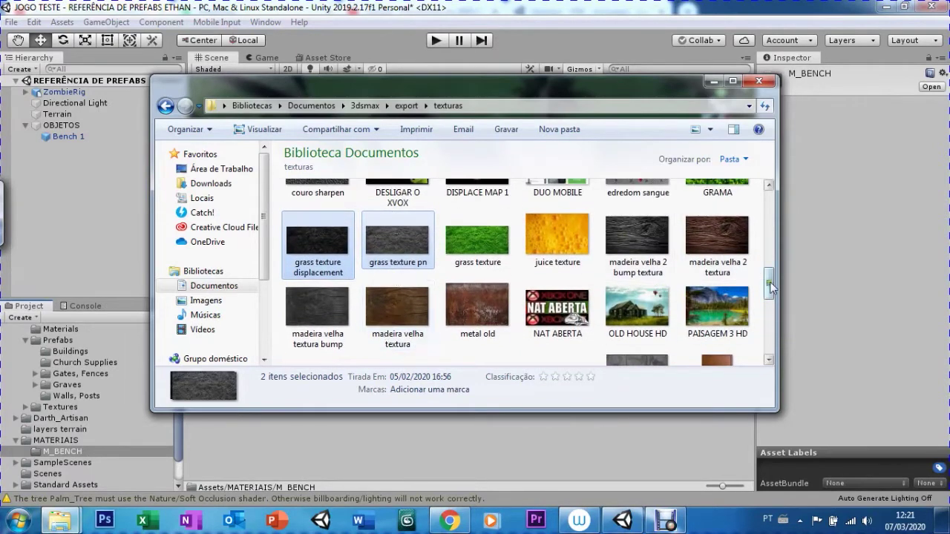
{"action": "left_click_drag", "start_coordinate": [770, 288], "coordinate": [769, 280]}
{"action": "left_click", "coordinate": [713, 297]}
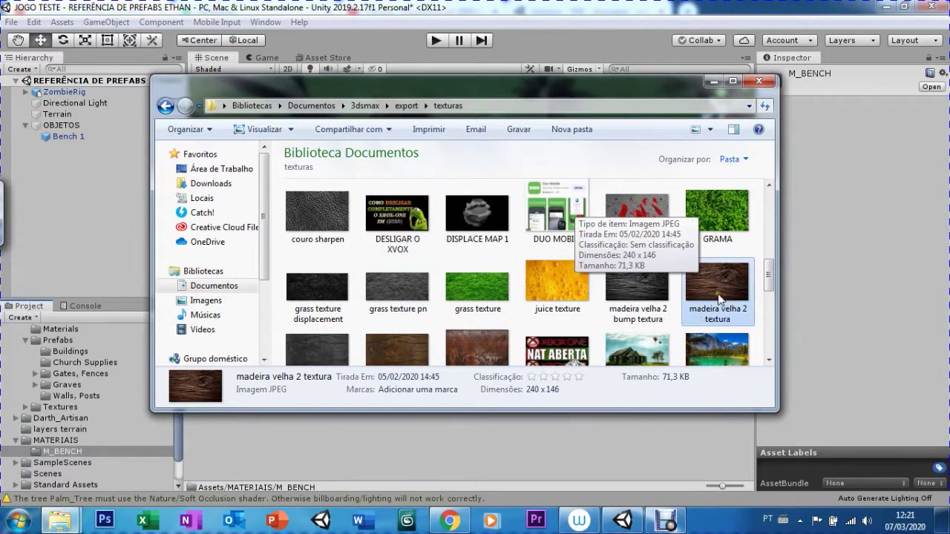
{"action": "left_click_drag", "start_coordinate": [719, 299], "coordinate": [624, 525]}
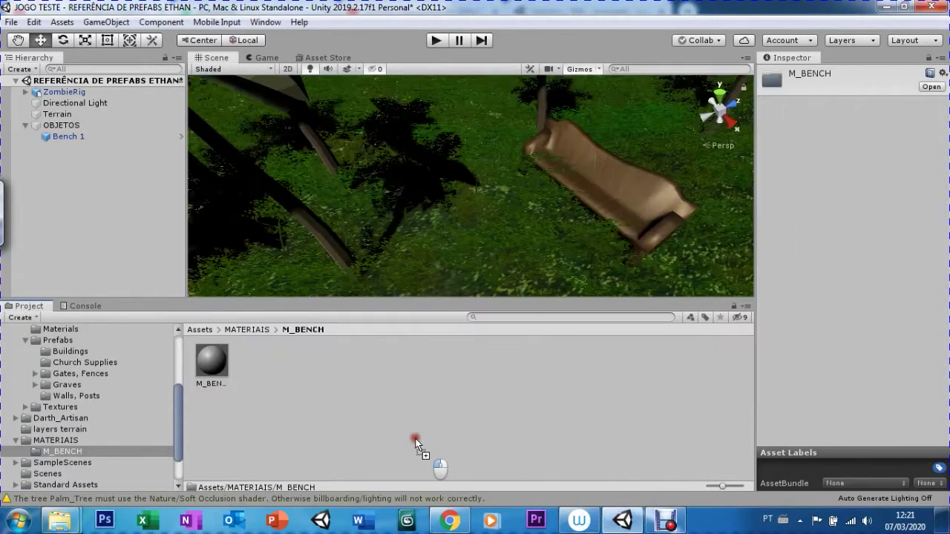
{"action": "left_click_drag", "start_coordinate": [623, 526], "coordinate": [409, 435]}
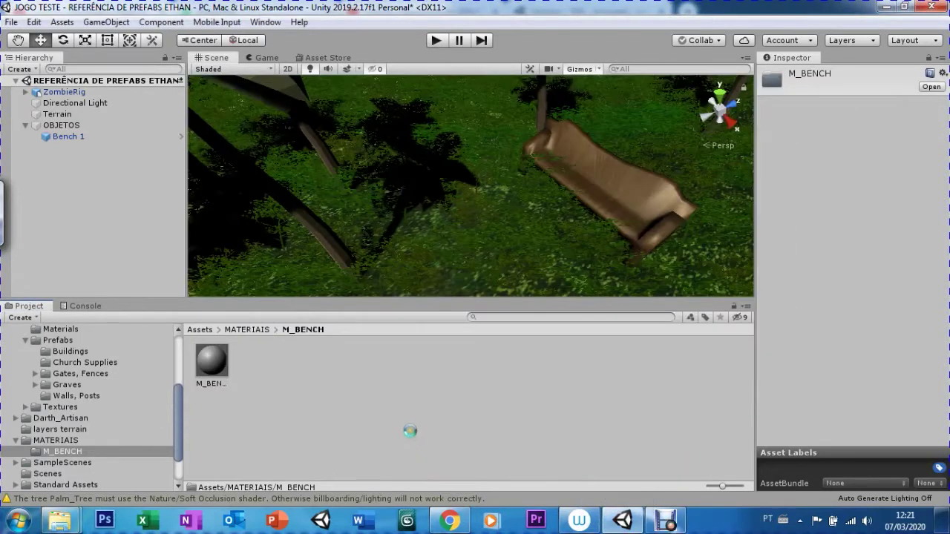
Step: Assign the madeira wood texture as M_BENCH's Albedo, then bring the texturas window back
{"action": "left_click", "coordinate": [212, 366]}
{"action": "left_click_drag", "start_coordinate": [252, 361], "coordinate": [775, 136]}
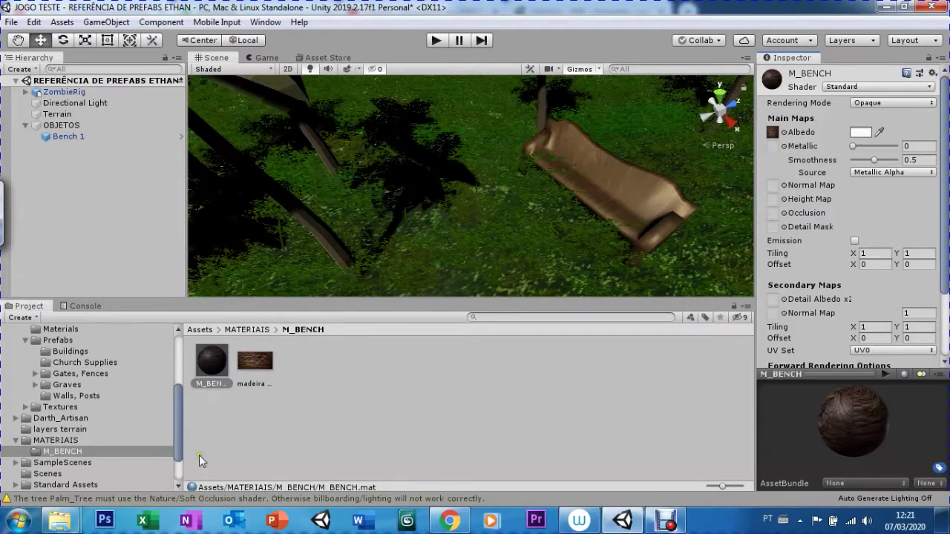
{"action": "mouse_move", "coordinate": [60, 521]}
{"action": "left_click", "coordinate": [82, 446]}
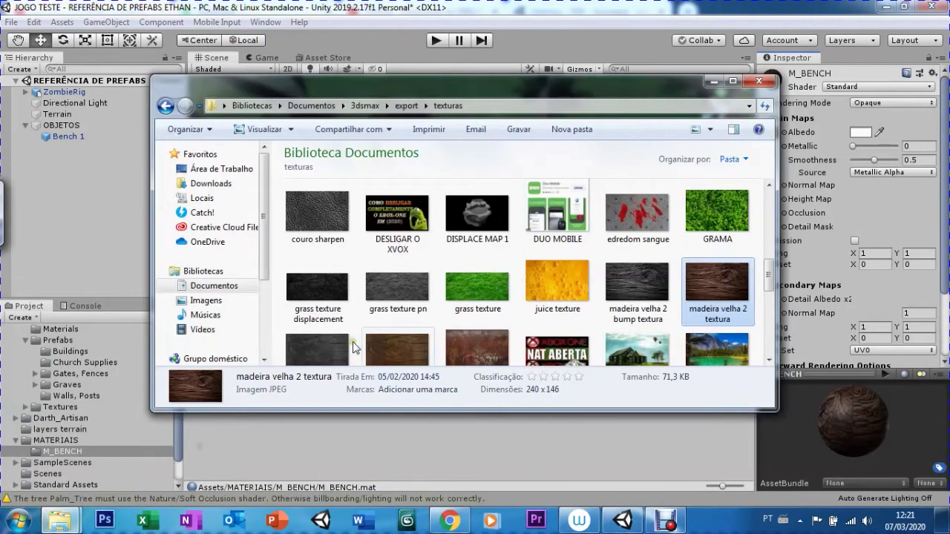
Step: Drag 'madeira velha 2 bump textura' from Explorer into Unity's M_BENCH folder
{"action": "mouse_move", "coordinate": [626, 276]}
{"action": "left_mouse_down"}
{"action": "mouse_move", "coordinate": [618, 291]}
{"action": "mouse_move", "coordinate": [632, 295]}
{"action": "mouse_move", "coordinate": [464, 456]}
{"action": "left_mouse_up"}
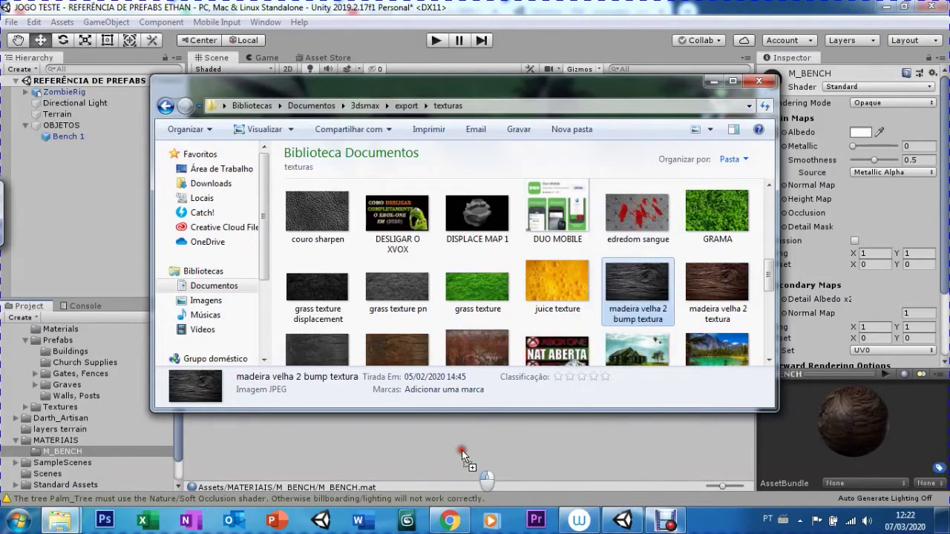
{"action": "left_click_drag", "start_coordinate": [462, 455], "coordinate": [455, 453]}
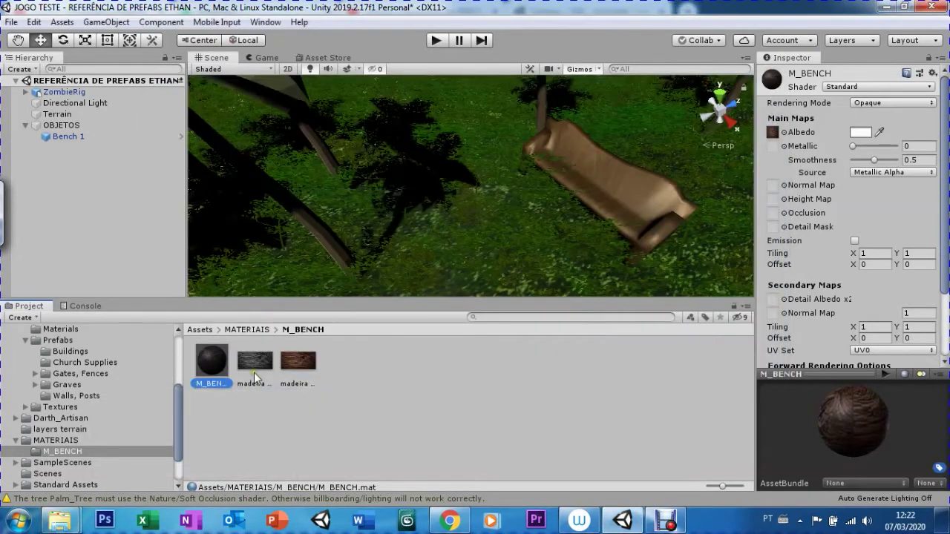
Step: Set the bump texture as M_BENCH's Normal Map with Fix Now, and apply M_BENCH to the bench
{"action": "mouse_move", "coordinate": [254, 371]}
{"action": "left_mouse_down"}
{"action": "mouse_move", "coordinate": [352, 422]}
{"action": "mouse_move", "coordinate": [776, 190]}
{"action": "left_mouse_up"}
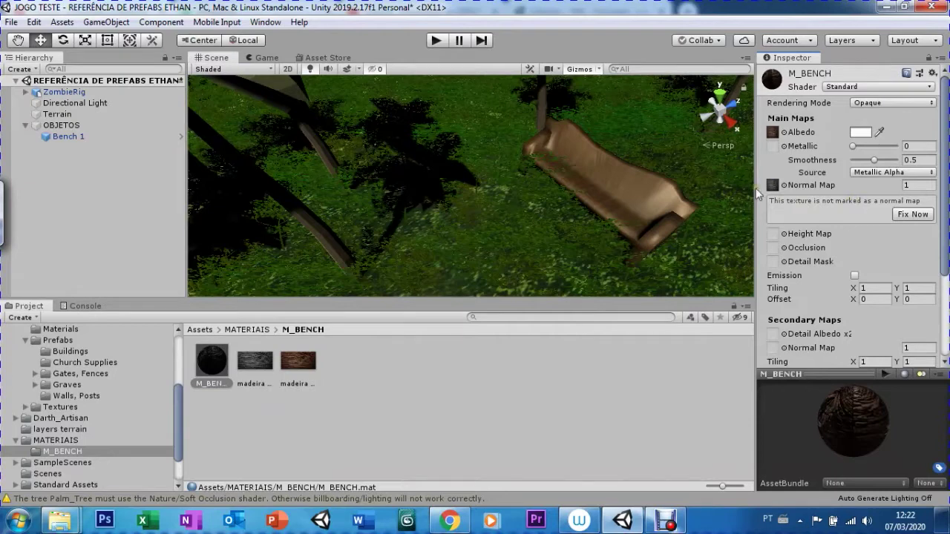
{"action": "left_click", "coordinate": [898, 213]}
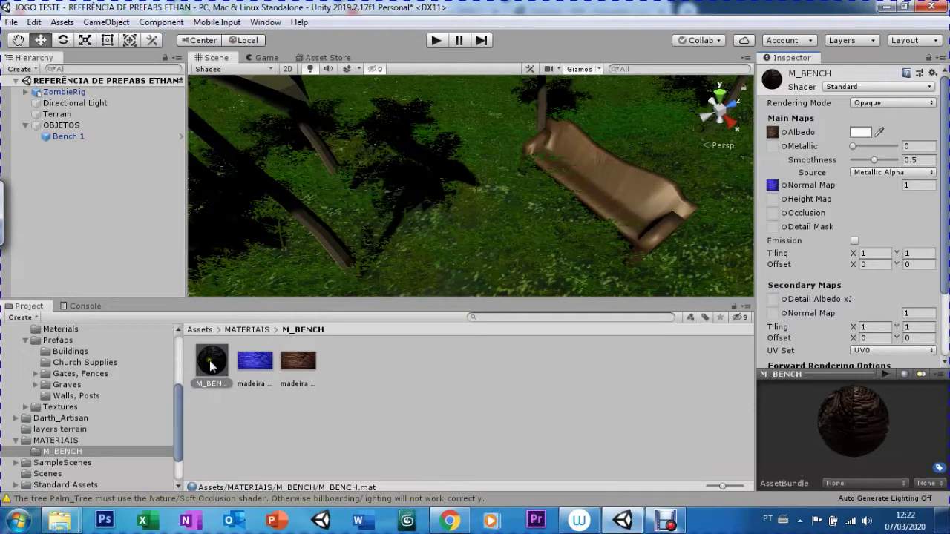
{"action": "mouse_move", "coordinate": [211, 360]}
{"action": "left_mouse_down"}
{"action": "mouse_move", "coordinate": [585, 162]}
{"action": "mouse_move", "coordinate": [596, 172]}
{"action": "left_mouse_up"}
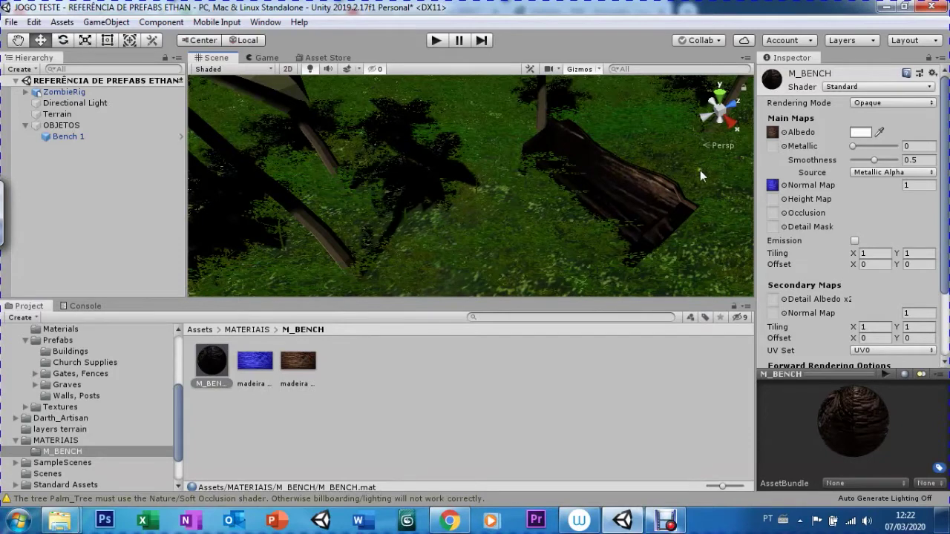
{"action": "left_click", "coordinate": [771, 187]}
{"action": "left_click", "coordinate": [772, 185]}
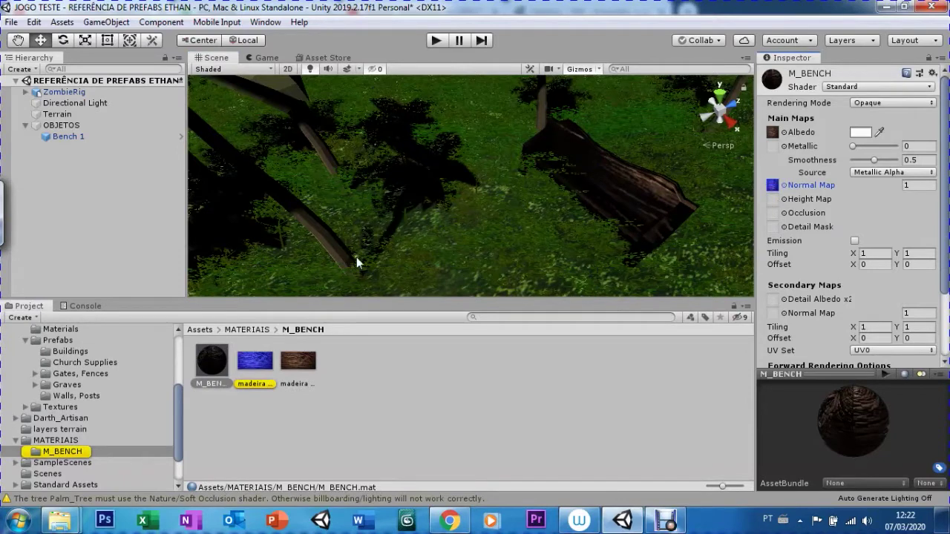
Step: Delete 'madeira velha 2 bump textura.jpg' from the M_BENCH folder, confirming the prompt
{"action": "left_click", "coordinate": [256, 371]}
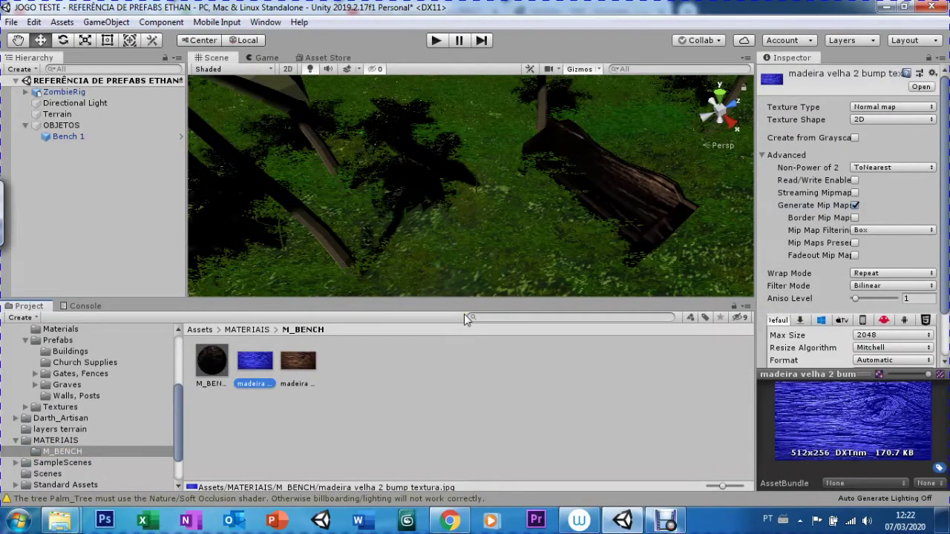
{"action": "key", "text": "Delete"}
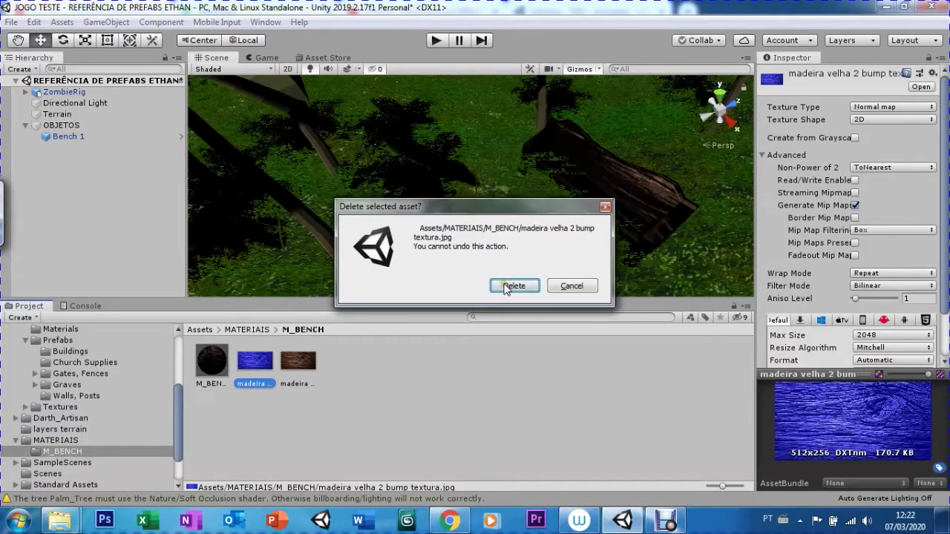
{"action": "left_click", "coordinate": [513, 286]}
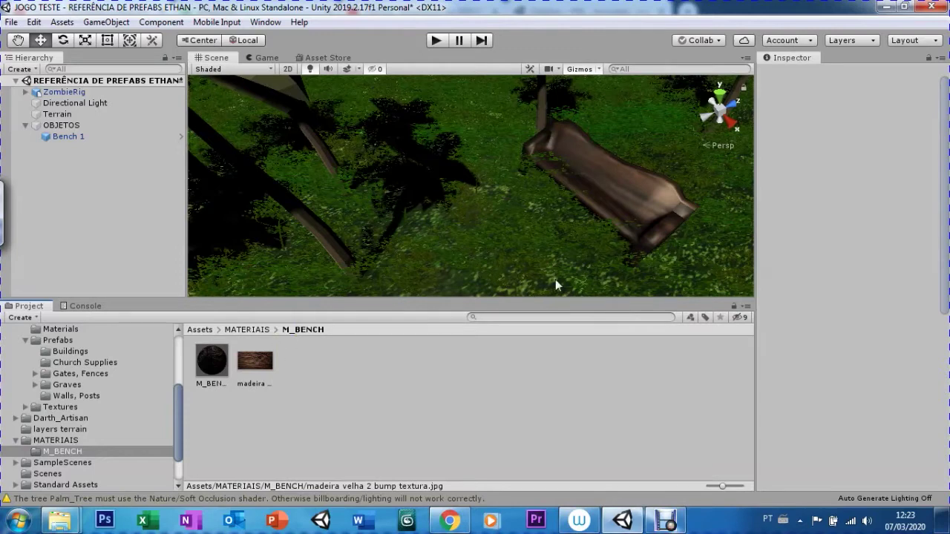
Step: Re-import 'madeira velha 2 bump textura' from the texturas window into M_BENCH and return to Unity
{"action": "mouse_move", "coordinate": [60, 521]}
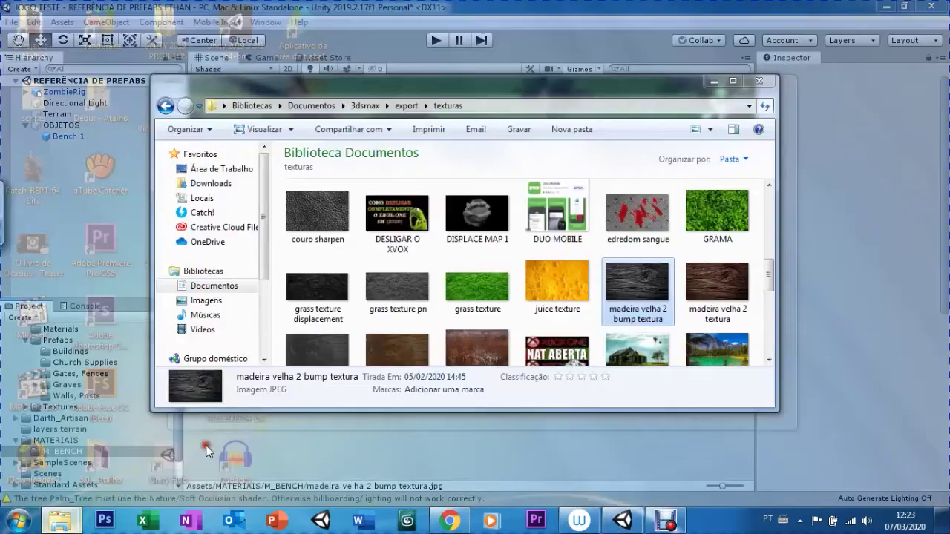
{"action": "left_click", "coordinate": [208, 451]}
{"action": "mouse_move", "coordinate": [618, 284]}
{"action": "left_mouse_down"}
{"action": "mouse_move", "coordinate": [460, 458]}
{"action": "mouse_move", "coordinate": [266, 454]}
{"action": "left_mouse_up"}
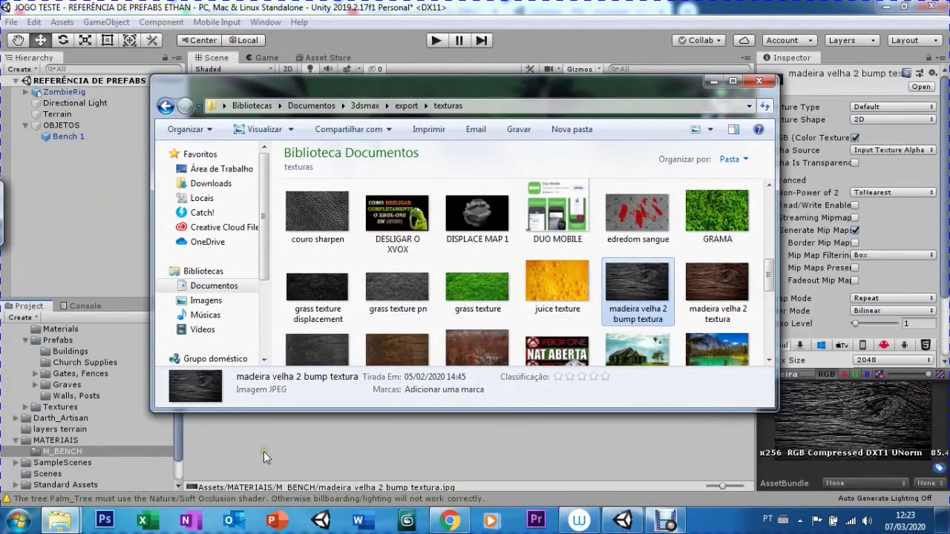
{"action": "left_click", "coordinate": [713, 80]}
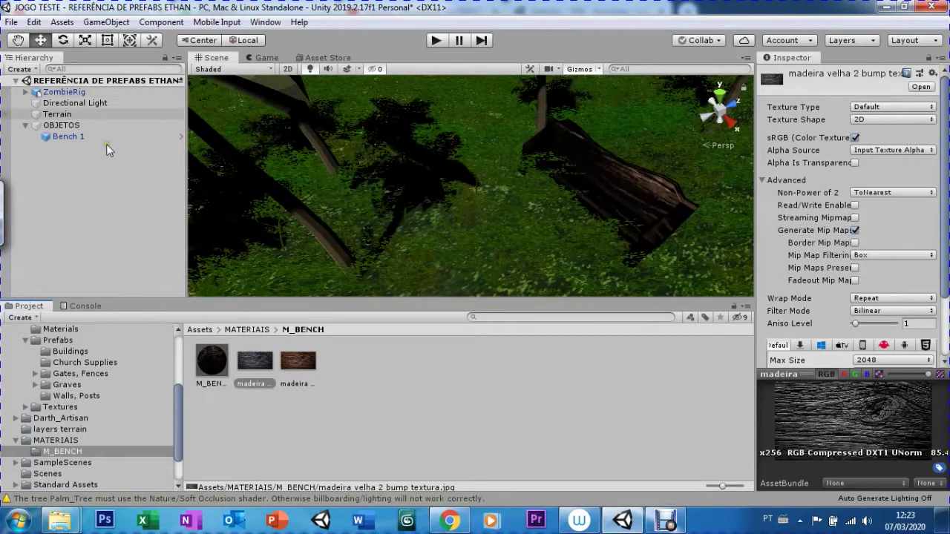
Step: Reassign the bump texture as M_BENCH's Normal Map via Fix Now and drag Smoothness down to about 0.18
{"action": "left_click", "coordinate": [210, 371]}
{"action": "left_click_drag", "start_coordinate": [248, 360], "coordinate": [772, 190]}
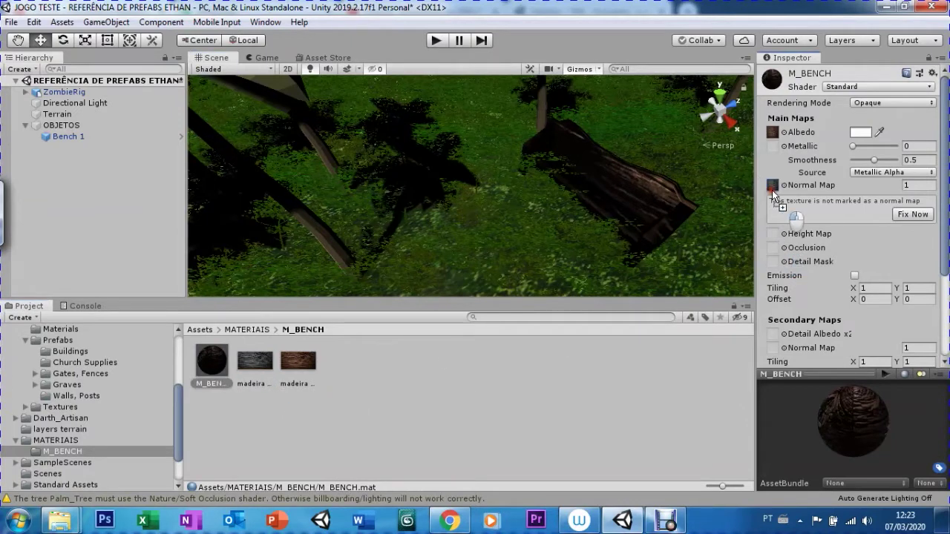
{"action": "left_click_drag", "start_coordinate": [772, 190], "coordinate": [772, 186]}
{"action": "left_click", "coordinate": [902, 213]}
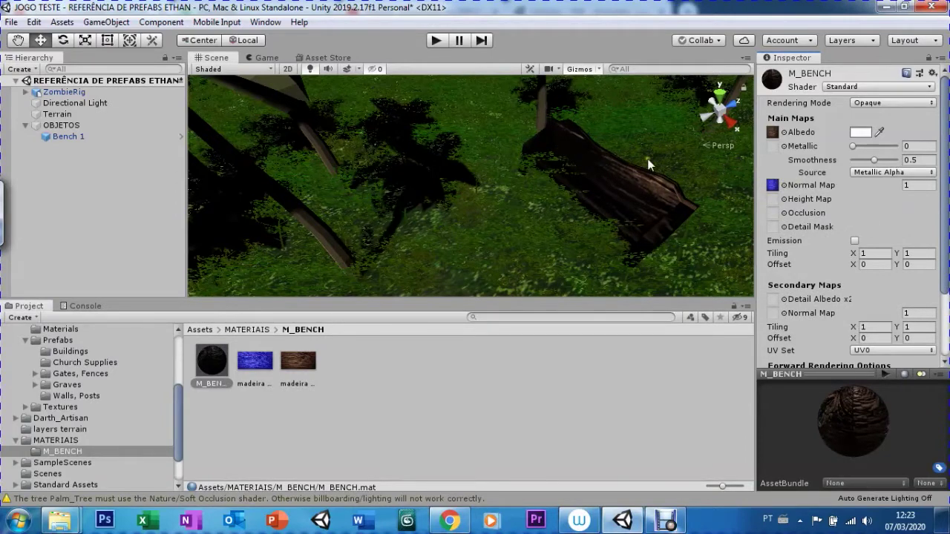
{"action": "mouse_move", "coordinate": [856, 146]}
{"action": "left_mouse_down"}
{"action": "mouse_move", "coordinate": [883, 156]}
{"action": "mouse_move", "coordinate": [853, 149]}
{"action": "mouse_move", "coordinate": [859, 163]}
{"action": "mouse_move", "coordinate": [848, 168]}
{"action": "mouse_move", "coordinate": [863, 170]}
{"action": "left_mouse_up"}
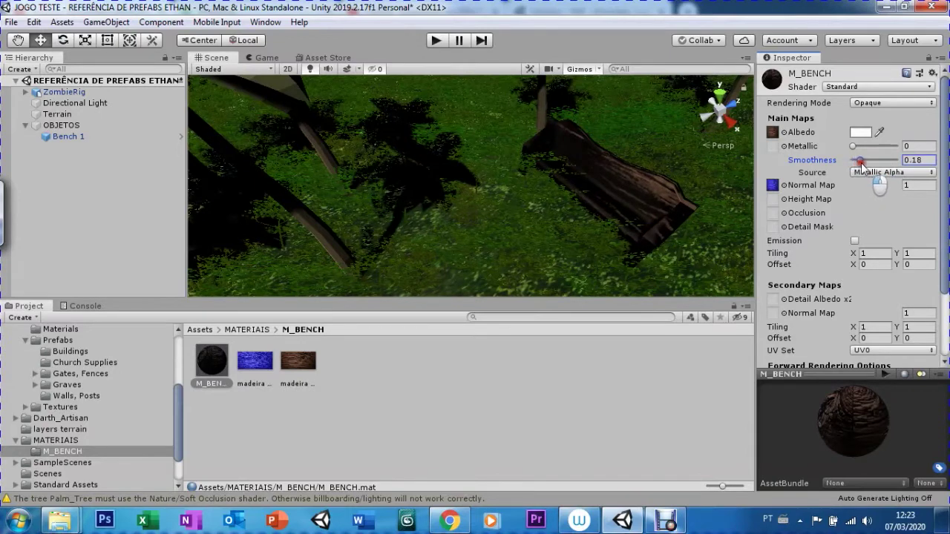
Step: Set M_BENCH's Smoothness to 0.16 and its Main Maps tiling to 2 × 2
{"action": "left_click_drag", "start_coordinate": [864, 169], "coordinate": [860, 169]}
{"action": "scroll", "coordinate": [885, 219], "scroll_direction": "down", "scroll_amount": 1}
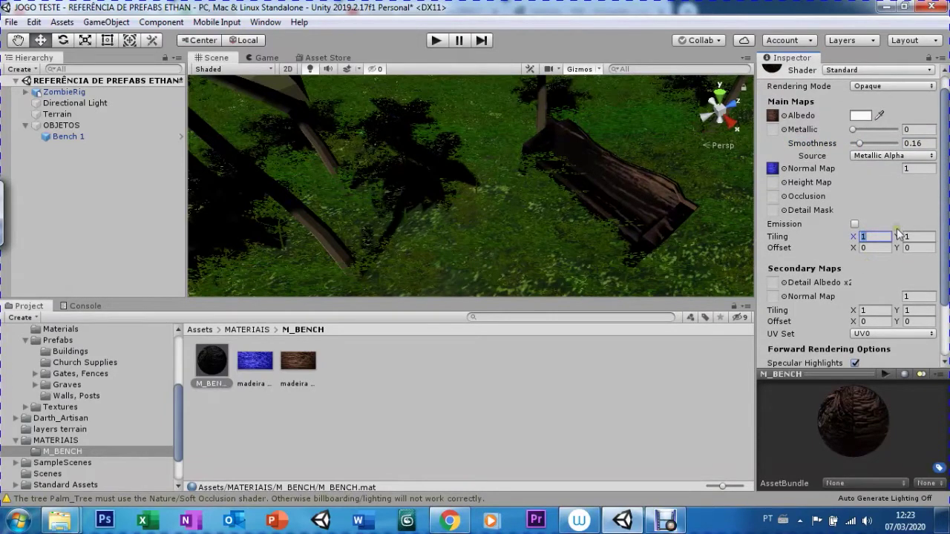
{"action": "type", "text": "2"}
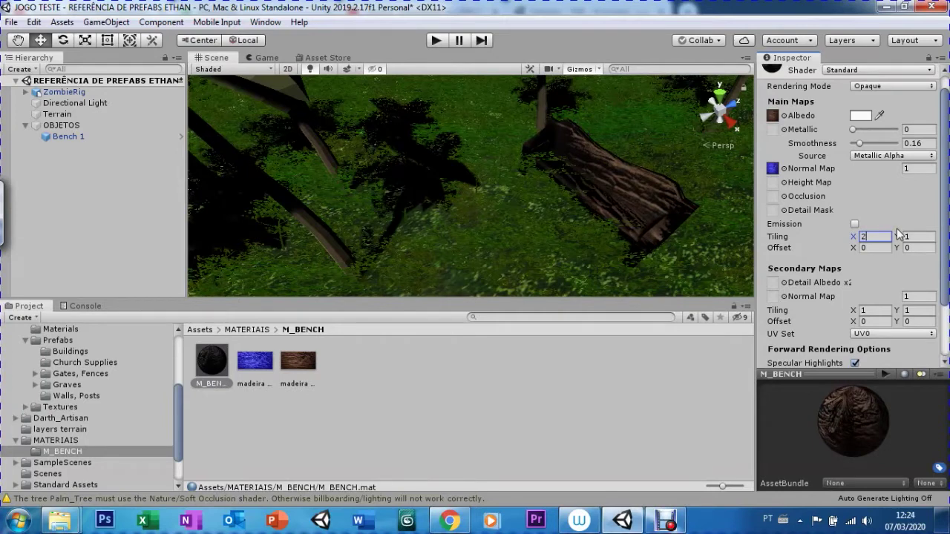
{"action": "key", "text": "Tab"}
{"action": "type", "text": "2"}
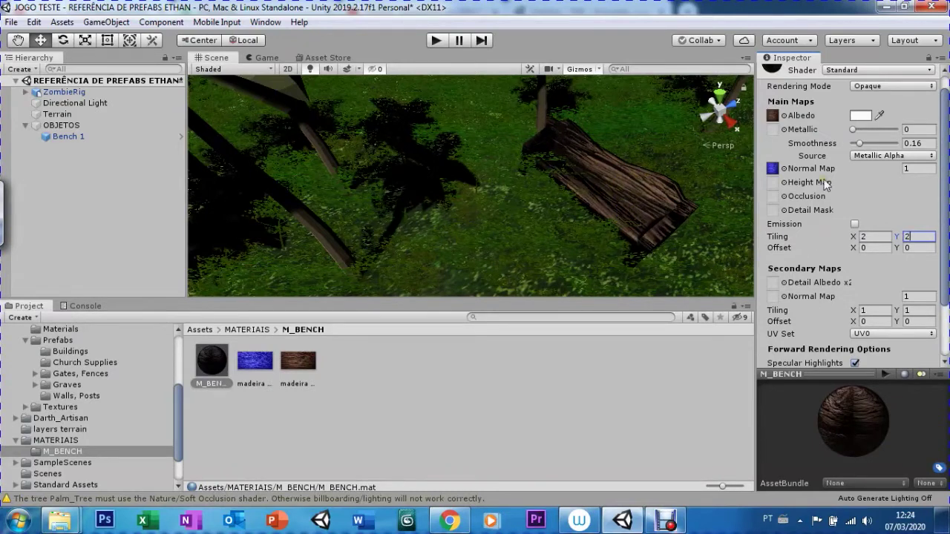
{"action": "key", "text": "Tab"}
Step: Set the Main Maps offset to 0 for both X and Y
{"action": "key", "text": "Tab"}
{"action": "type", "text": "1"}
{"action": "key", "text": "Tab"}
{"action": "key", "text": "shift+Tab"}
{"action": "key", "text": "shift+Tab"}
{"action": "type", "text": "0"}
{"action": "key", "text": "Tab"}
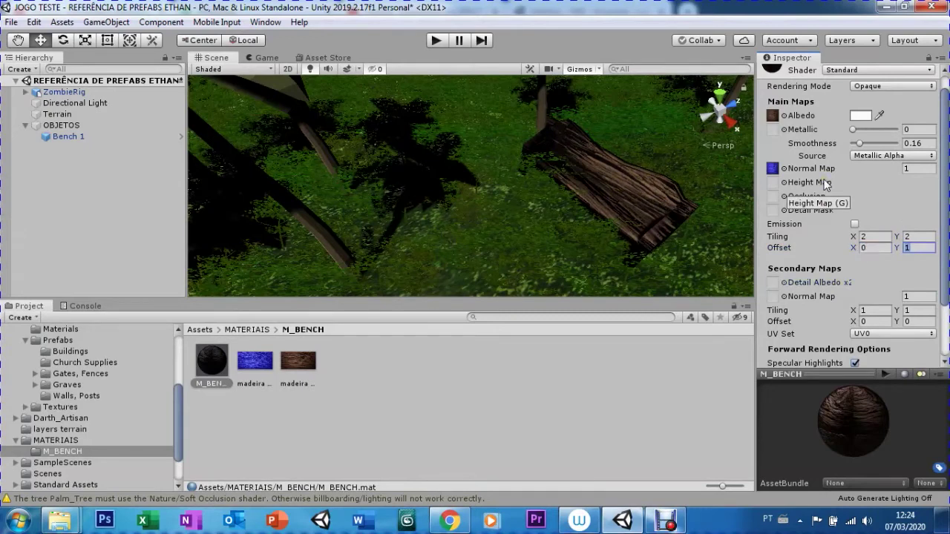
{"action": "type", "text": "0"}
Step: Return the Project view to the MATERIAIS folder
{"action": "scroll", "coordinate": [850, 215], "scroll_direction": "down", "scroll_amount": 1}
{"action": "scroll", "coordinate": [850, 215], "scroll_direction": "down", "scroll_amount": 2}
{"action": "scroll", "coordinate": [850, 215], "scroll_direction": "up", "scroll_amount": 2}
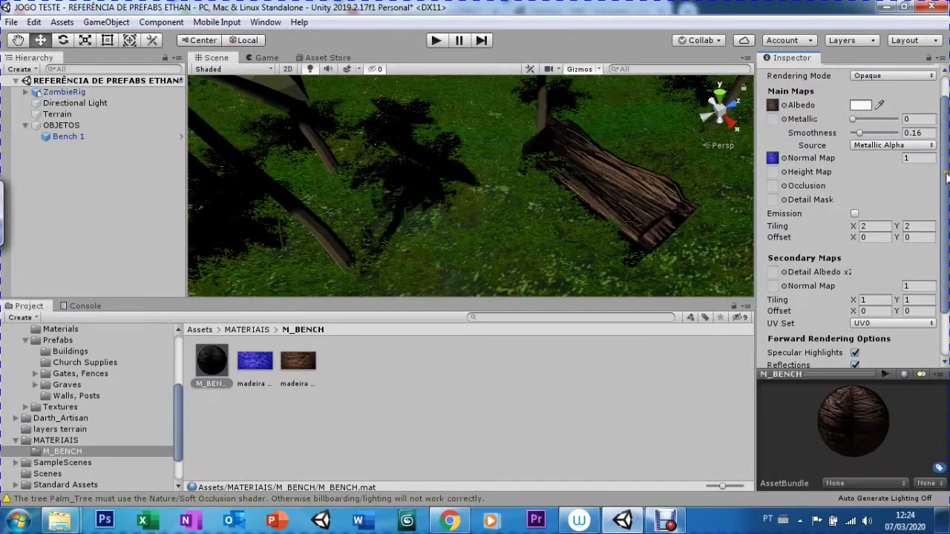
{"action": "scroll", "coordinate": [850, 215], "scroll_direction": "down", "scroll_amount": 2}
{"action": "scroll", "coordinate": [941, 149], "scroll_direction": "up", "scroll_amount": 2}
{"action": "scroll", "coordinate": [941, 149], "scroll_direction": "up", "scroll_amount": 1}
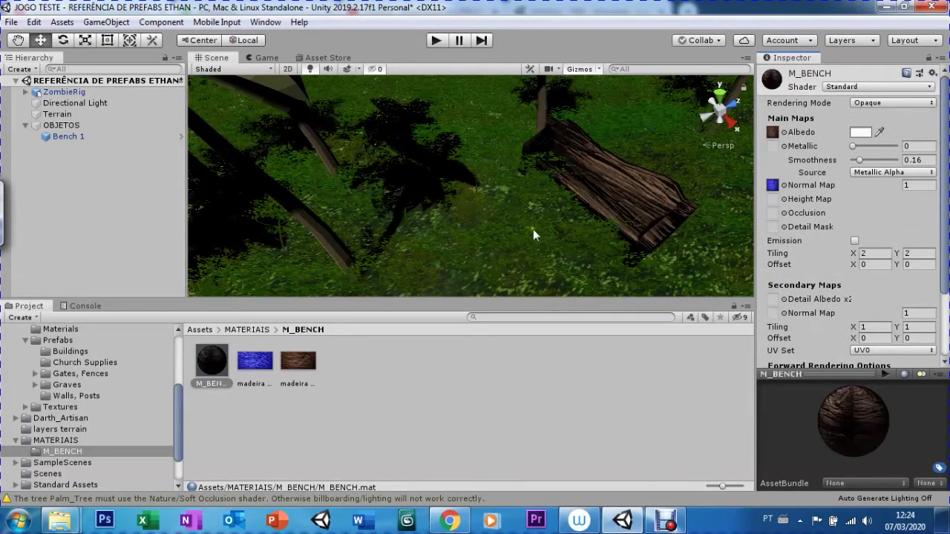
{"action": "left_click", "coordinate": [251, 334]}
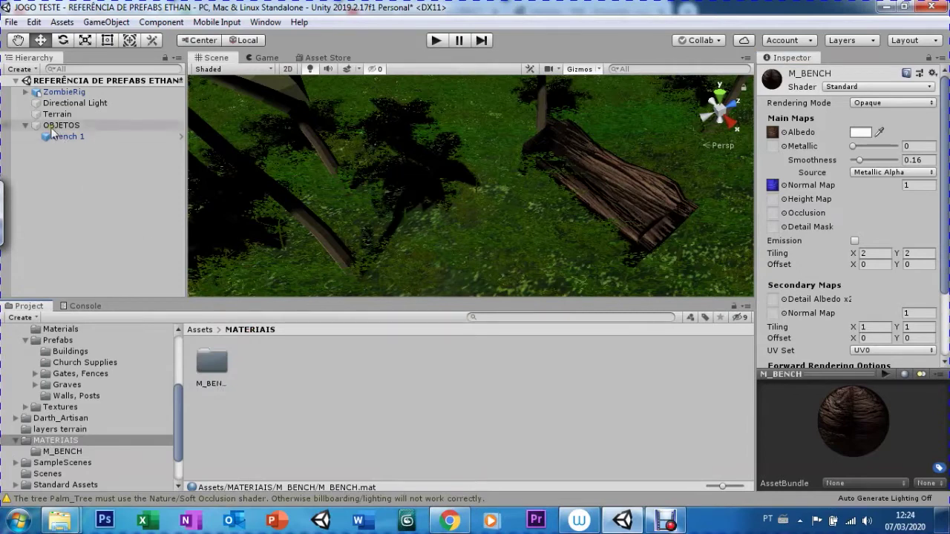
{"action": "left_click_drag", "start_coordinate": [174, 405], "coordinate": [177, 358]}
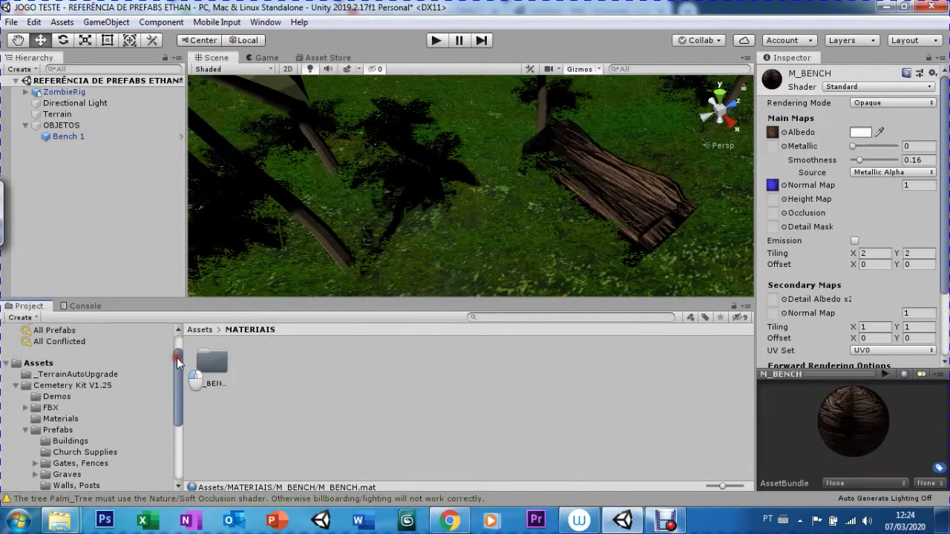
Step: Open Cemetery Kit V1.25 > Prefabs > Buildings and rotate the Chapel_Part_1A prefab's preview
{"action": "left_click", "coordinate": [74, 386]}
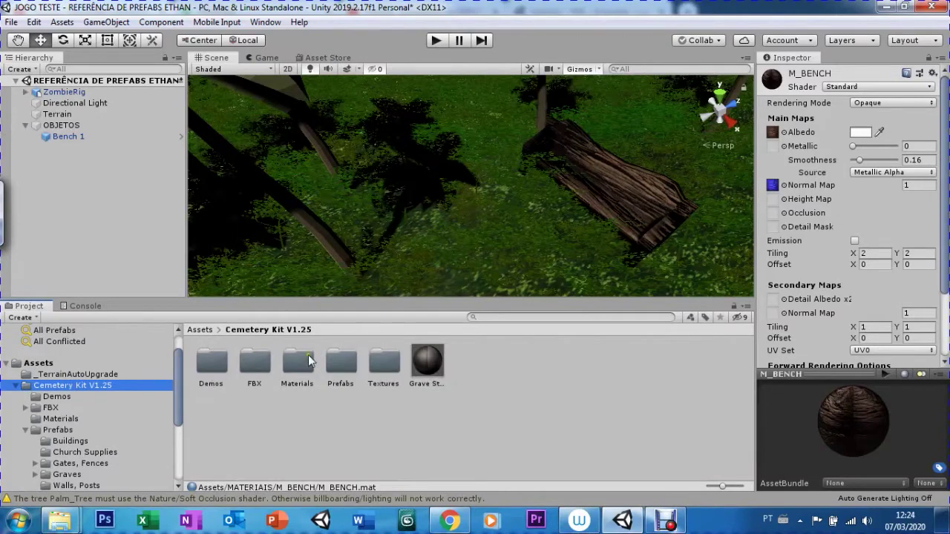
{"action": "double_click", "coordinate": [344, 365]}
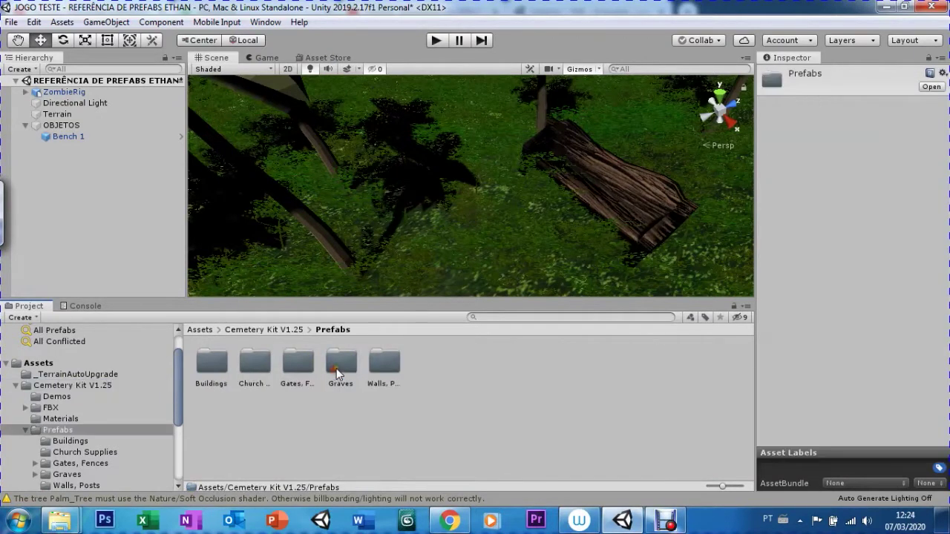
{"action": "double_click", "coordinate": [208, 366]}
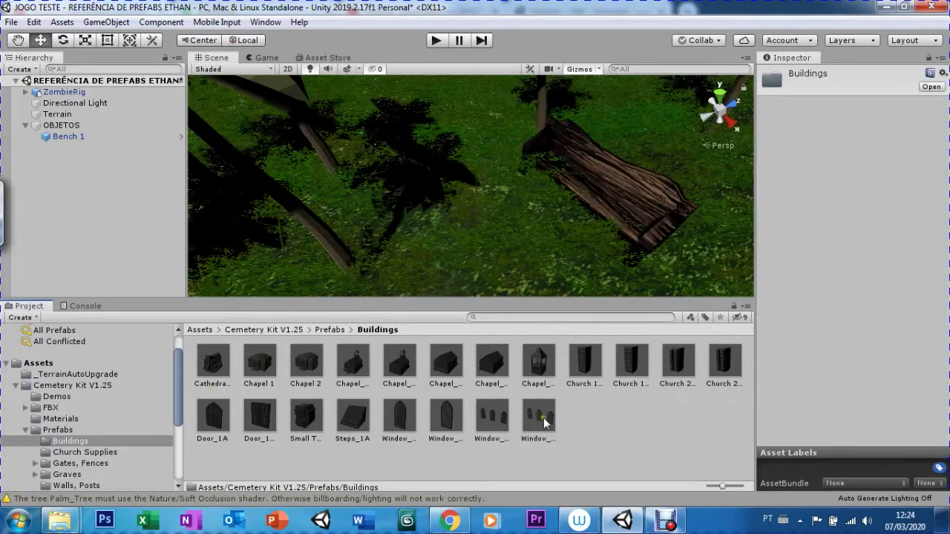
{"action": "mouse_move", "coordinate": [542, 420]}
{"action": "left_mouse_down"}
{"action": "mouse_move", "coordinate": [534, 416]}
{"action": "mouse_move", "coordinate": [551, 436]}
{"action": "left_mouse_up"}
{"action": "left_click", "coordinate": [539, 364]}
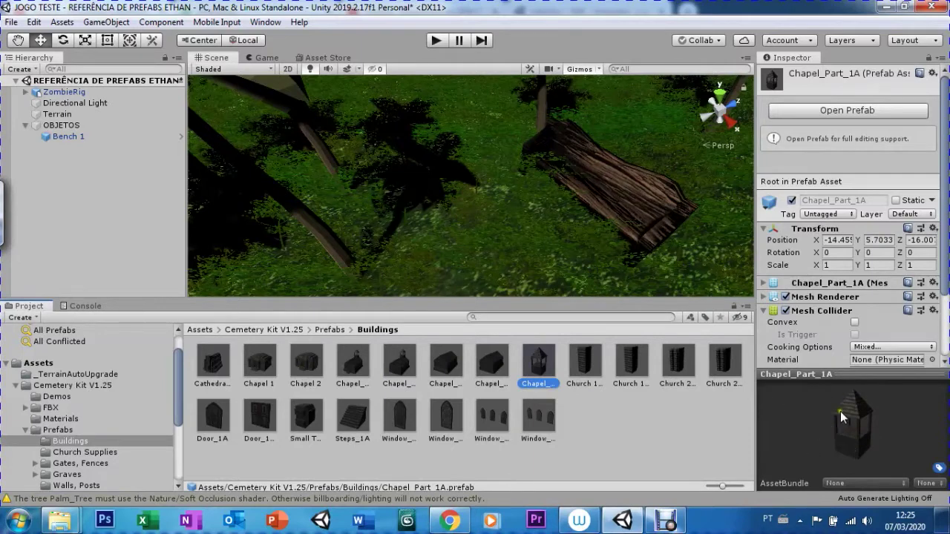
{"action": "left_click_drag", "start_coordinate": [859, 420], "coordinate": [824, 421]}
Step: Place the Steps_1A stone steps prefab on the ground beside the bench
{"action": "left_click_drag", "start_coordinate": [353, 423], "coordinate": [441, 247]}
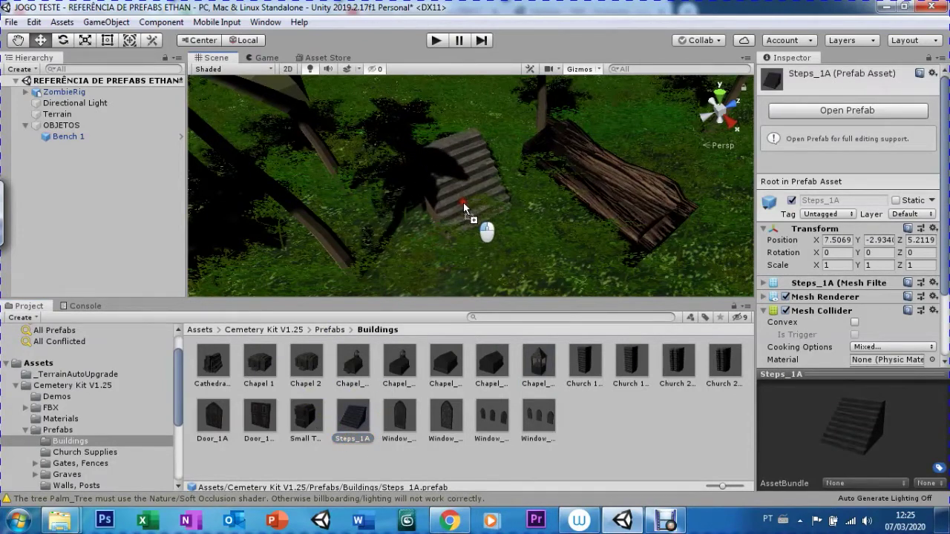
{"action": "left_click_drag", "start_coordinate": [441, 246], "coordinate": [476, 198]}
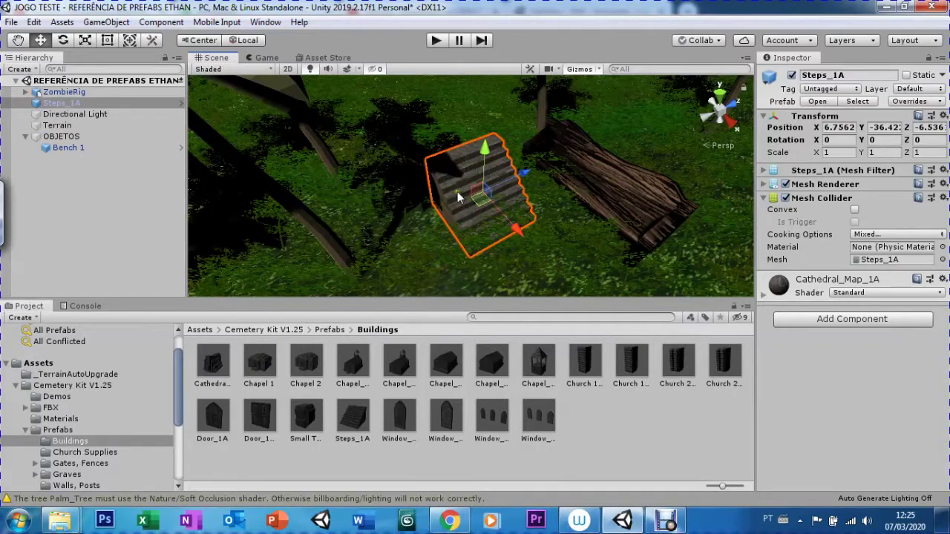
{"action": "left_click", "coordinate": [764, 296]}
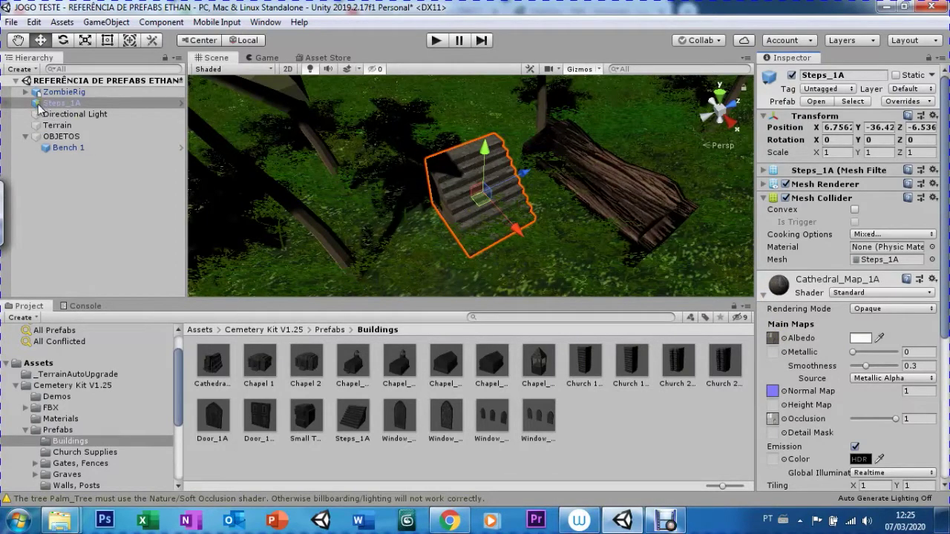
Step: Group Steps_1A under OBJETOS, frame it in the view, and return the Project view to Assets
{"action": "left_click_drag", "start_coordinate": [42, 110], "coordinate": [73, 140]}
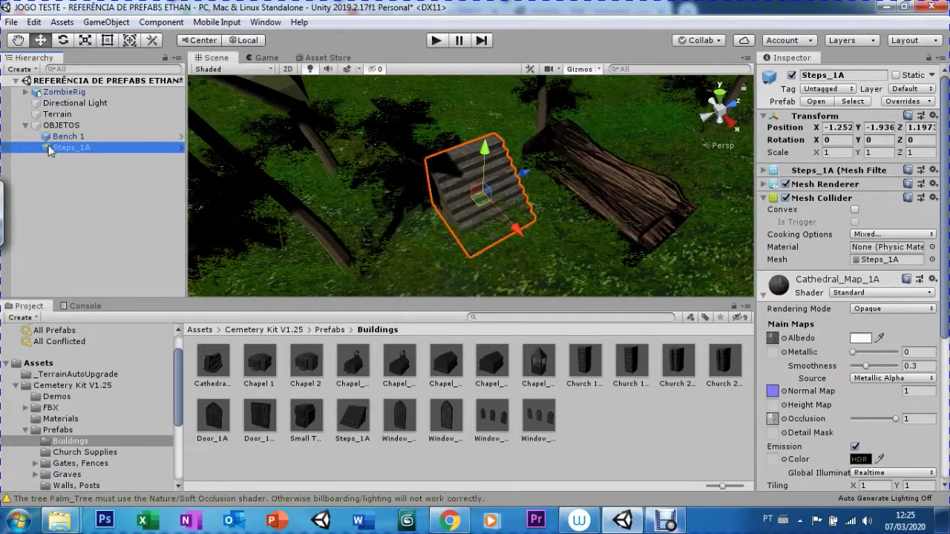
{"action": "double_click", "coordinate": [43, 149]}
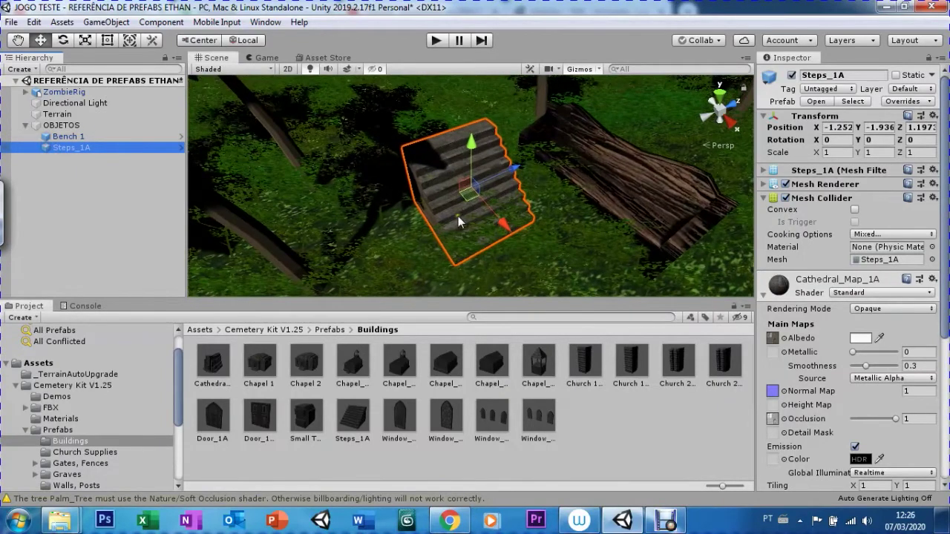
{"action": "left_click_drag", "start_coordinate": [394, 261], "coordinate": [340, 232], "text": "alt"}
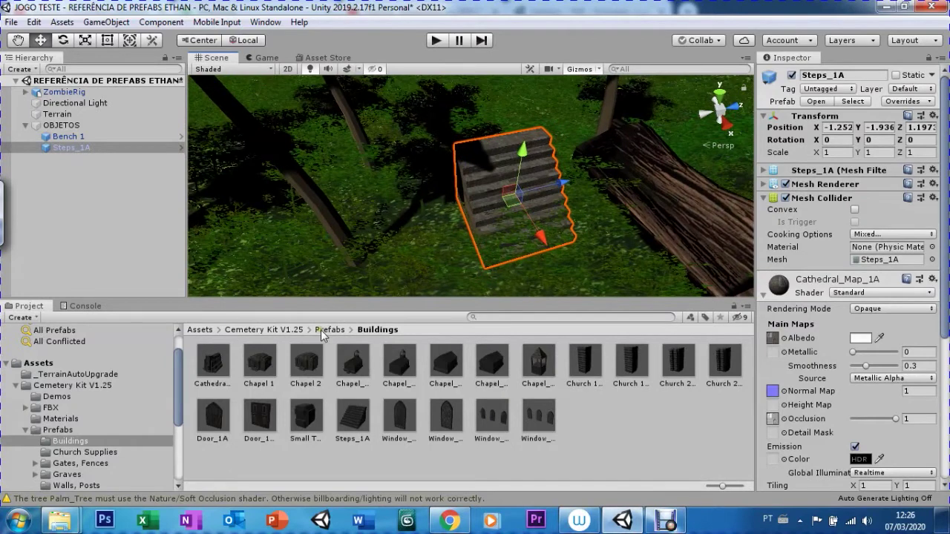
{"action": "left_click", "coordinate": [63, 420]}
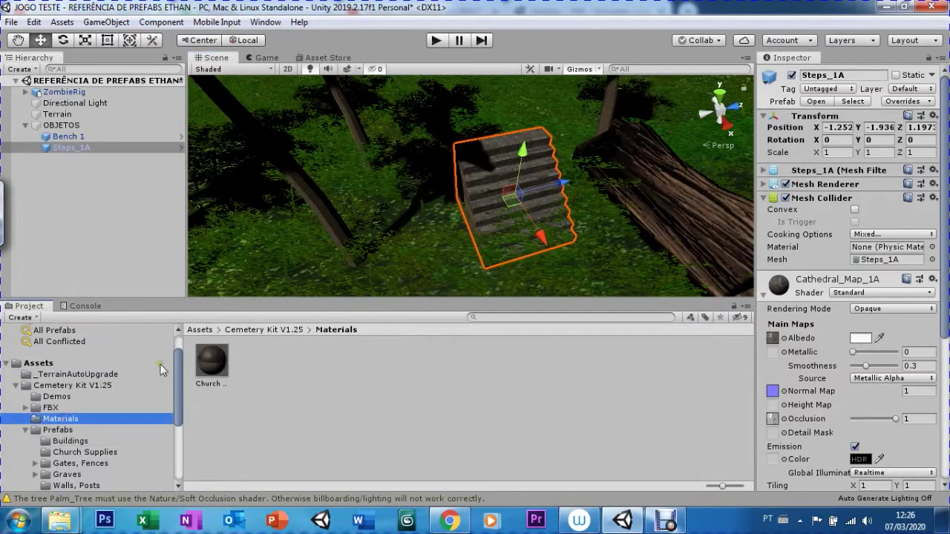
{"action": "left_click_drag", "start_coordinate": [177, 403], "coordinate": [215, 336]}
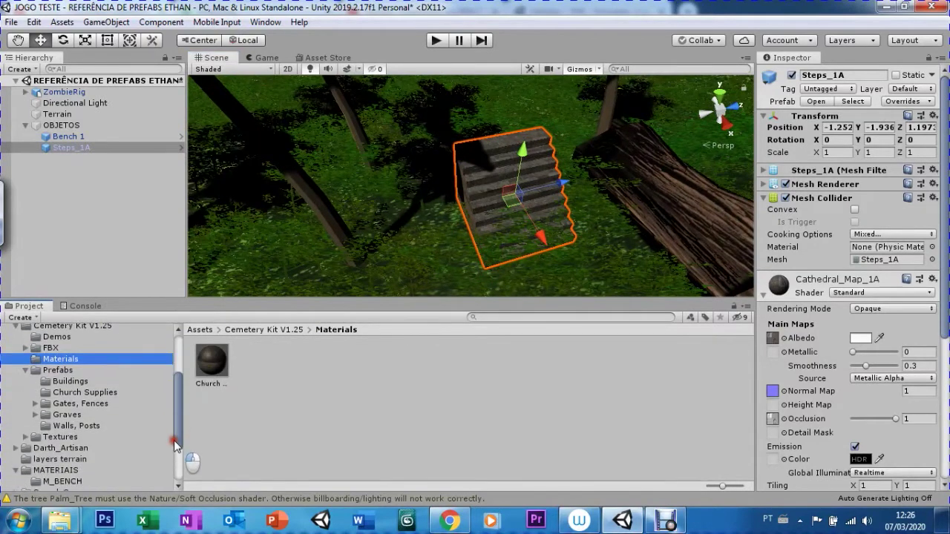
{"action": "left_click", "coordinate": [202, 331]}
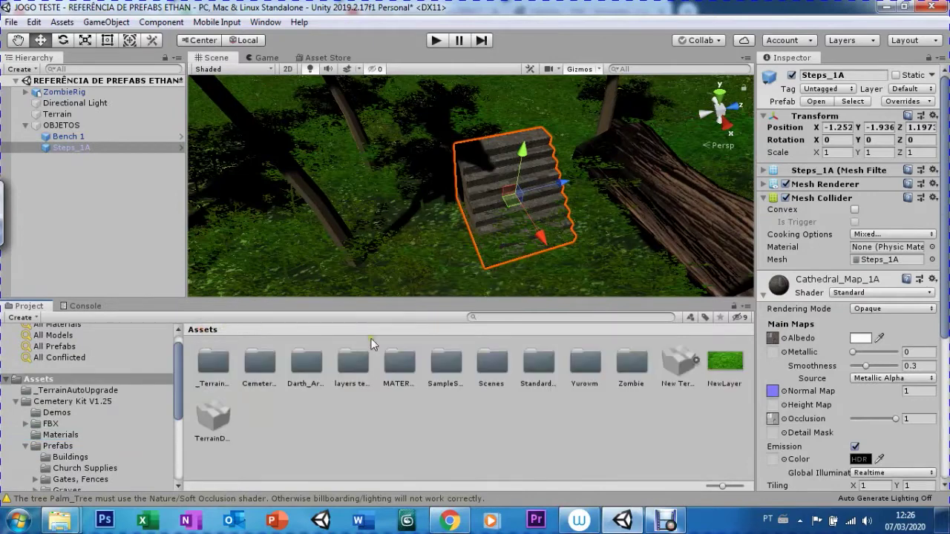
Step: Rename the MATERIAIS folder to M_MATERIAIS
{"action": "double_click", "coordinate": [395, 364]}
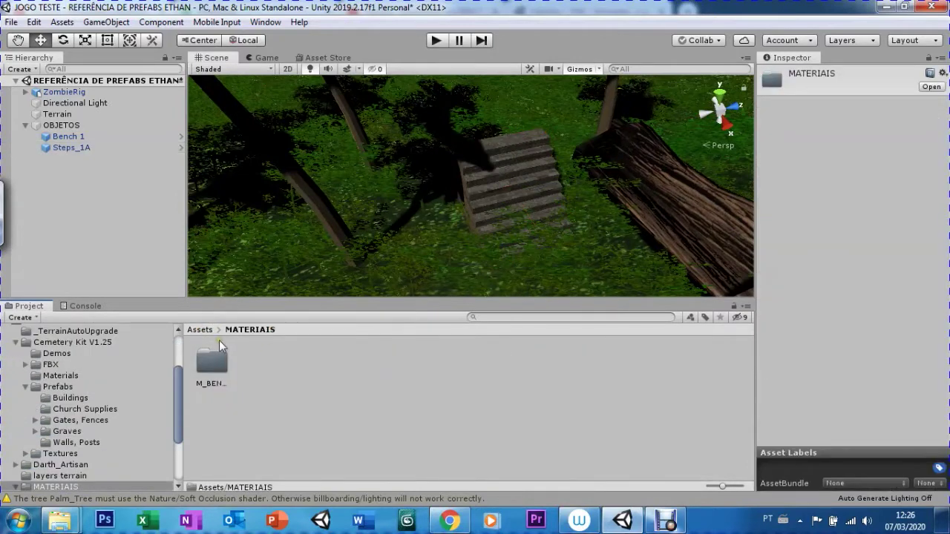
{"action": "left_click", "coordinate": [201, 329]}
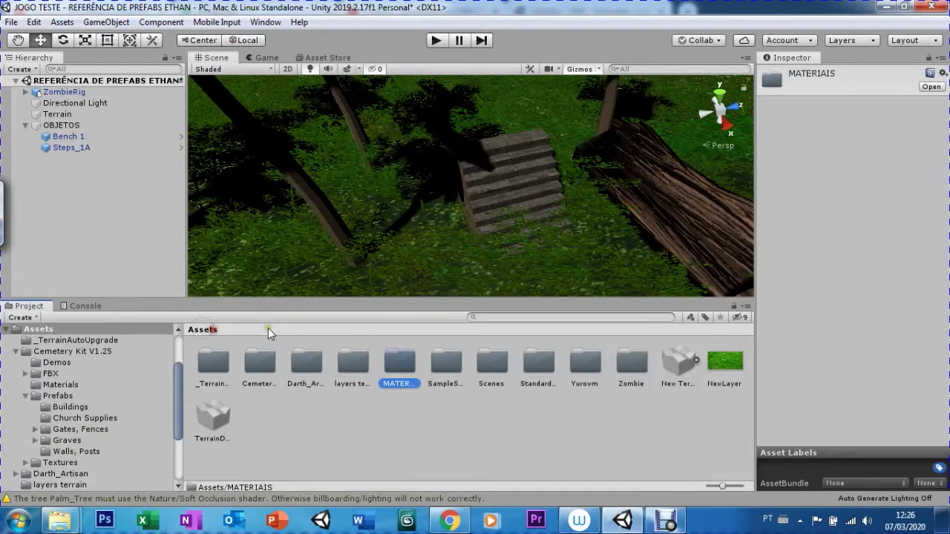
{"action": "key", "text": "F2"}
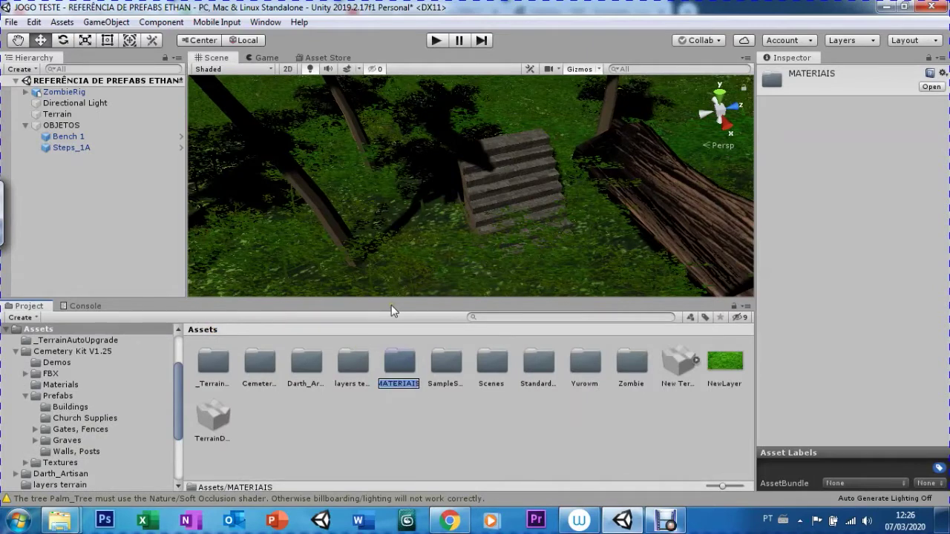
{"action": "key", "text": "BackSpace"}
{"action": "key", "text": "BackSpace"}
{"action": "key", "text": "BackSpace"}
{"action": "key", "text": "BackSpace"}
{"action": "key", "text": "BackSpace"}
{"action": "key", "text": "BackSpace"}
{"action": "key", "text": "BackSpace"}
{"action": "key", "text": "BackSpace"}
{"action": "type", "text": "M_"}
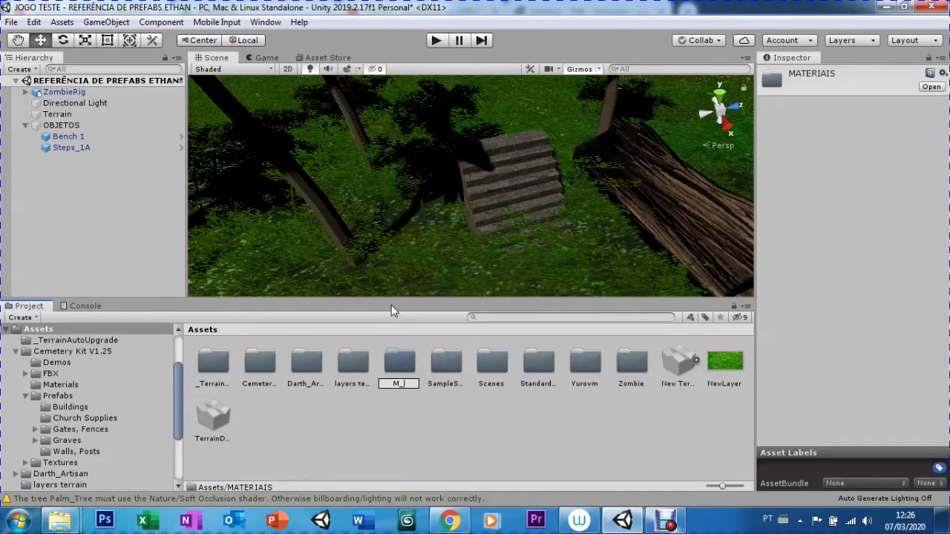
{"action": "type", "text": "MATERIAIS"}
{"action": "key", "text": "Return"}
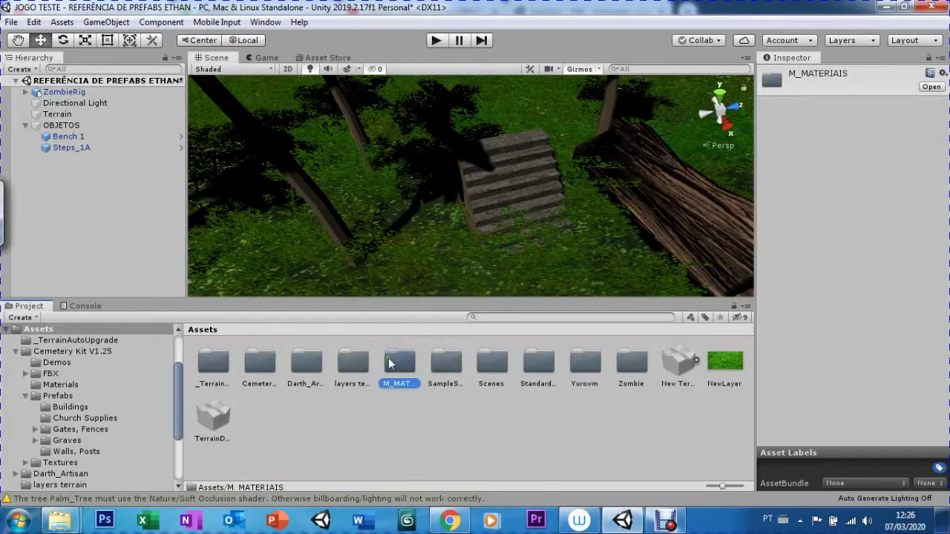
Step: Inside M_MATERIAIS, create a folder named M_STEPS and open it
{"action": "double_click", "coordinate": [393, 362]}
{"action": "right_click", "coordinate": [303, 386]}
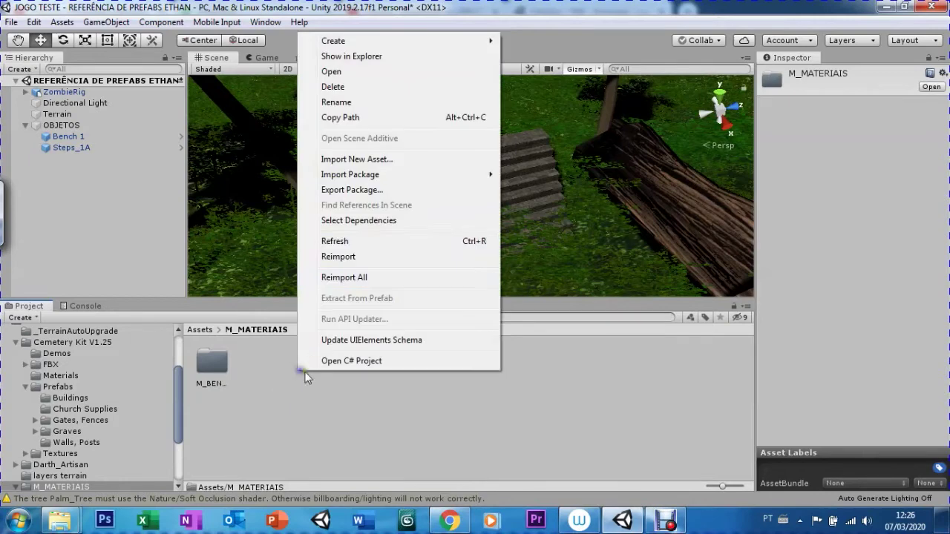
{"action": "mouse_move", "coordinate": [330, 41]}
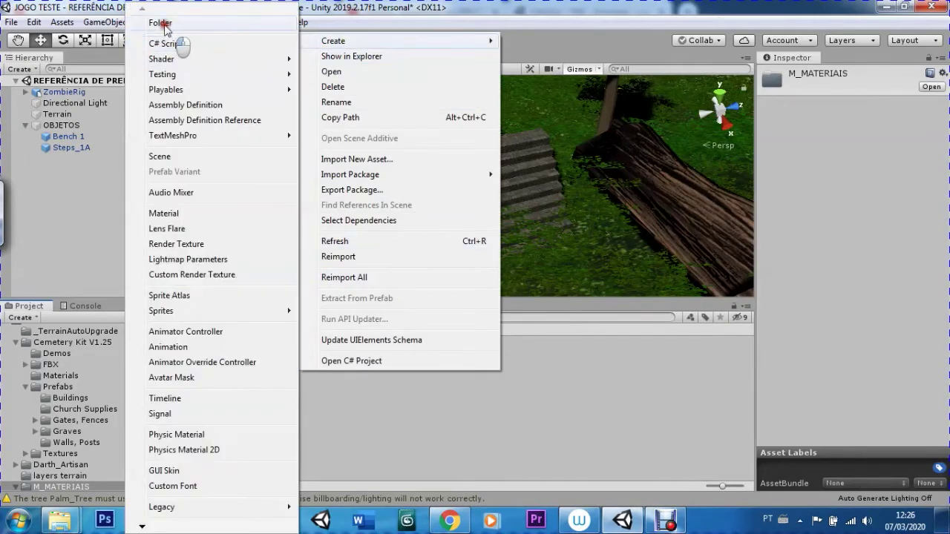
{"action": "left_click", "coordinate": [171, 24]}
{"action": "type", "text": "M_"}
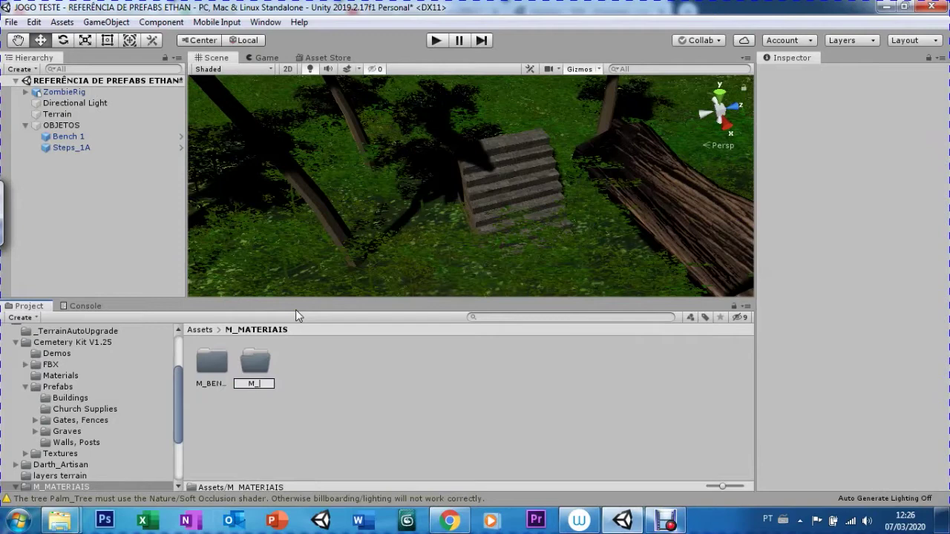
{"action": "type", "text": "STEPS"}
{"action": "key", "text": "Return"}
{"action": "double_click", "coordinate": [255, 361]}
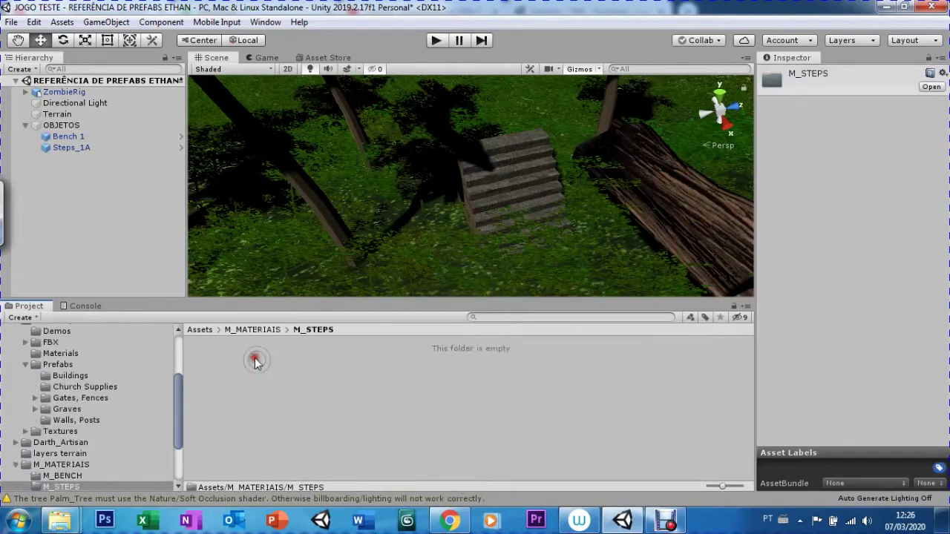
Step: Create a new Standard material named M_STEPS (M_STEPS.mat) in the M_STEPS folder
{"action": "right_click", "coordinate": [282, 381]}
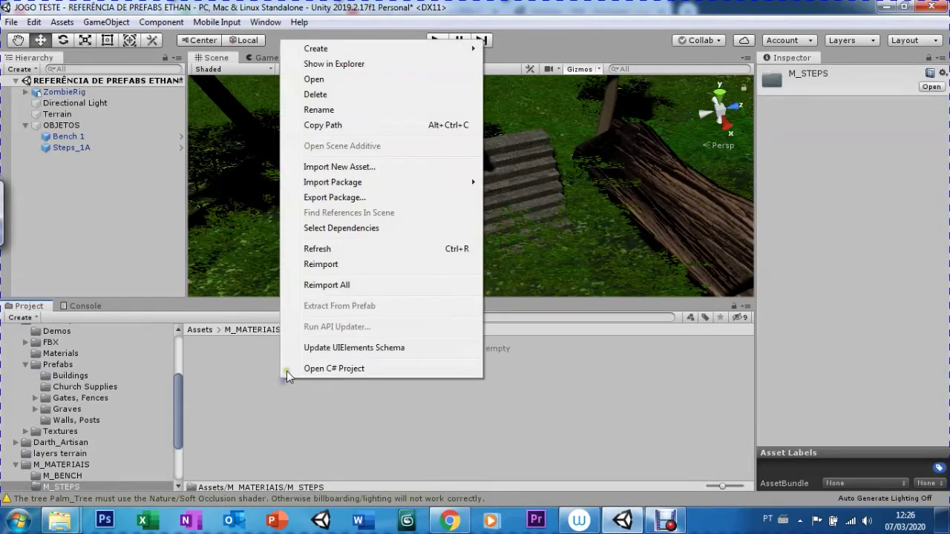
{"action": "mouse_move", "coordinate": [321, 49]}
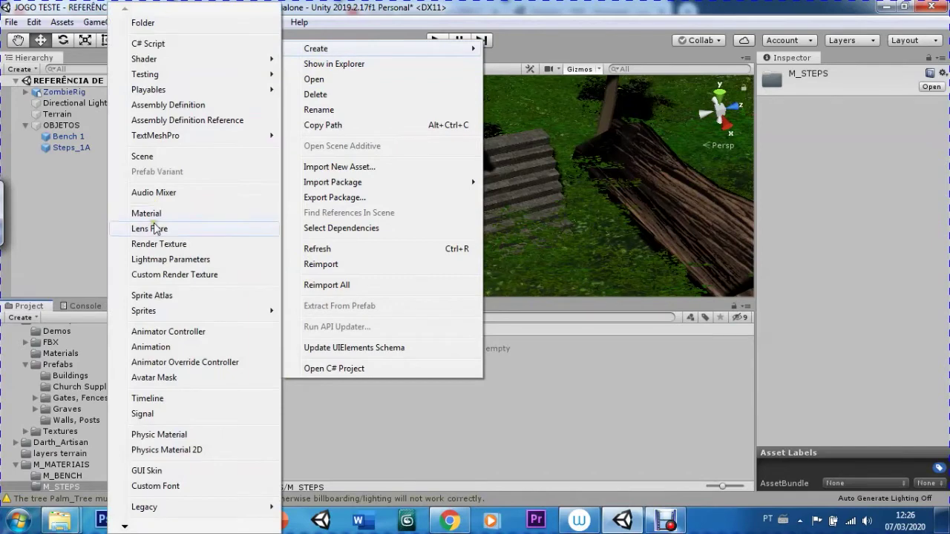
{"action": "left_click", "coordinate": [149, 213]}
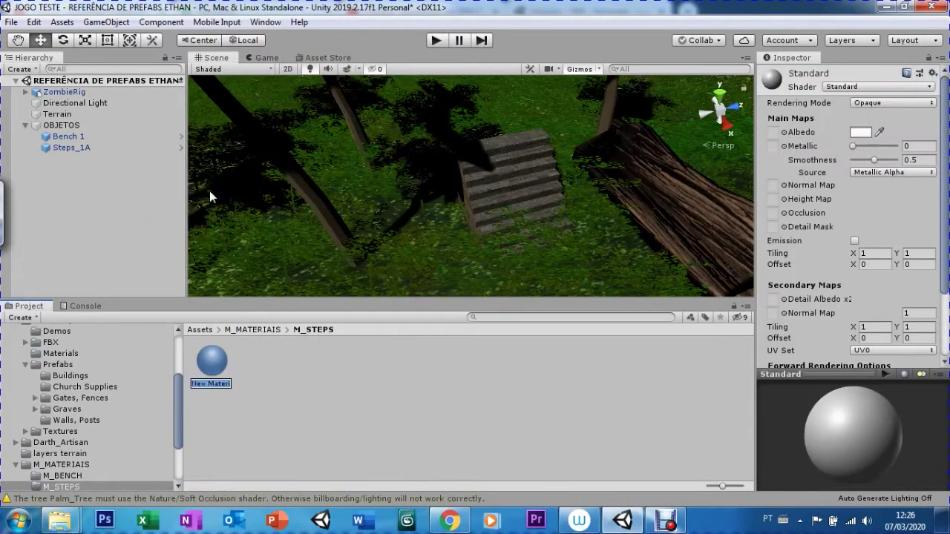
{"action": "type", "text": "M_STEPS"}
{"action": "key", "text": "Return"}
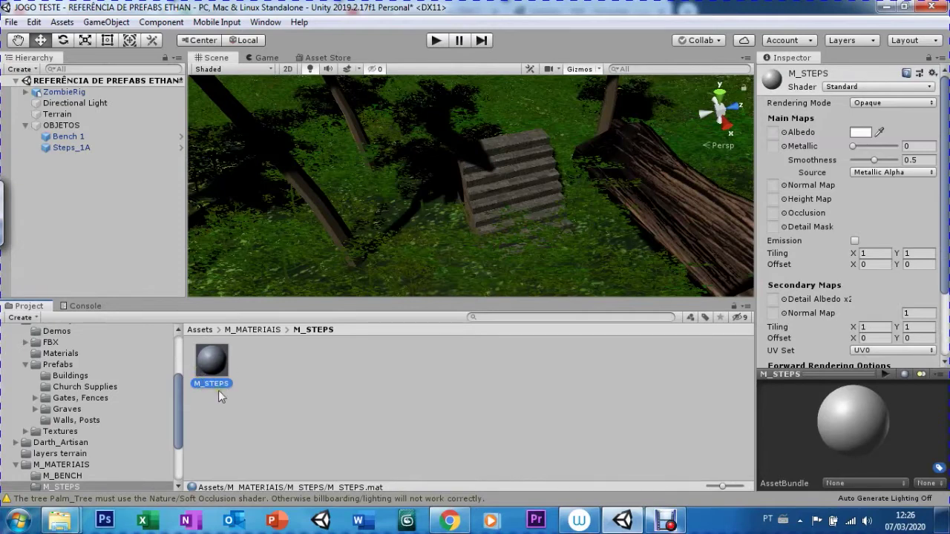
Step: Drag 'piso pb textura' from the texturas Explorer window into Unity's M_STEPS folder, then minimize Explorer
{"action": "mouse_move", "coordinate": [80, 522]}
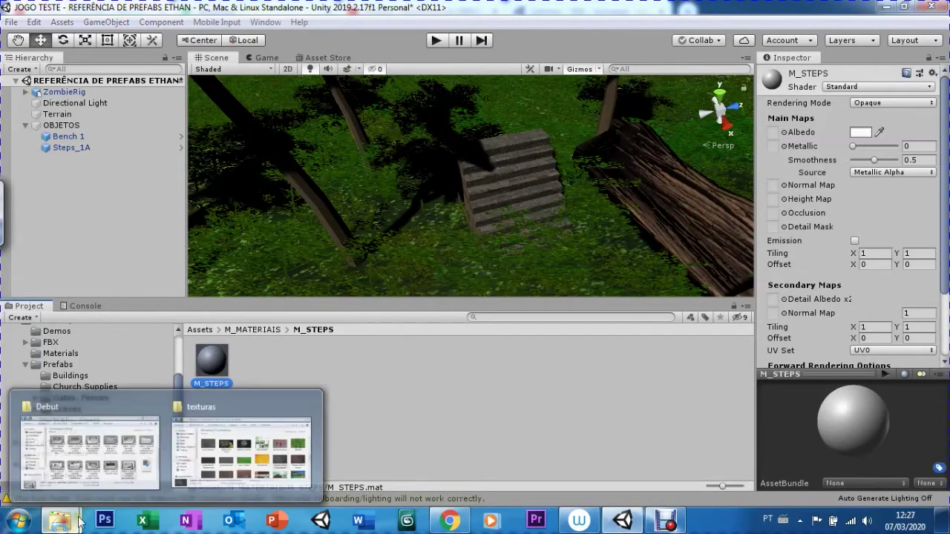
{"action": "left_click", "coordinate": [187, 452]}
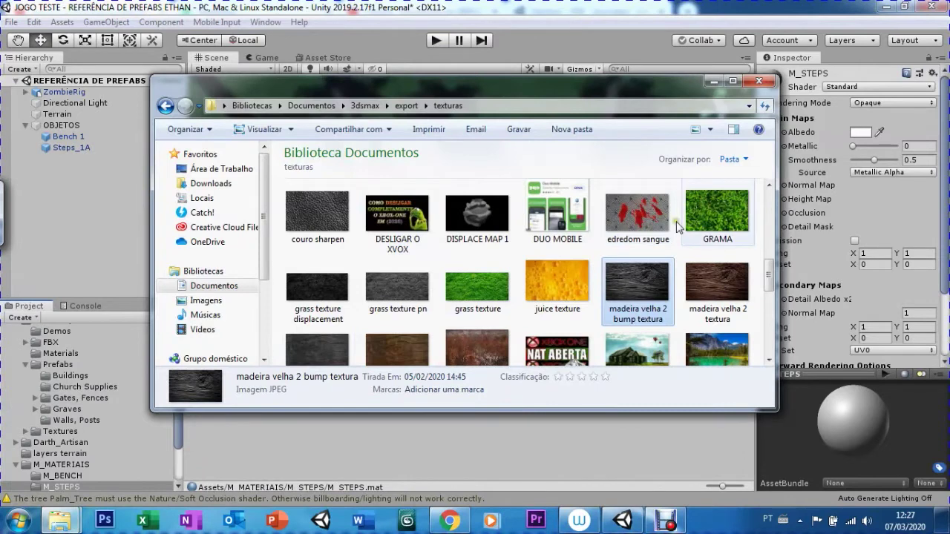
{"action": "scroll", "coordinate": [676, 252], "scroll_direction": "down", "scroll_amount": 5}
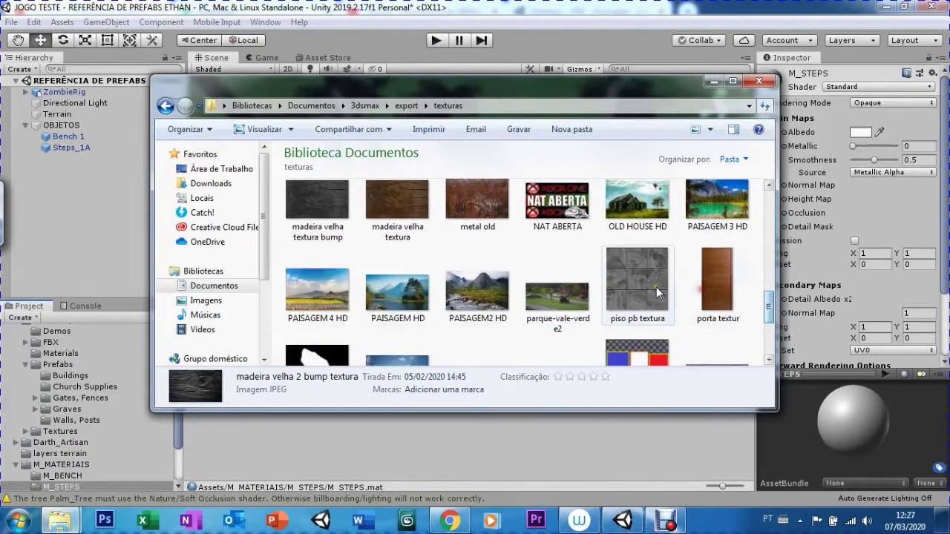
{"action": "mouse_move", "coordinate": [633, 273]}
{"action": "left_mouse_down"}
{"action": "mouse_move", "coordinate": [506, 353]}
{"action": "mouse_move", "coordinate": [525, 442]}
{"action": "left_mouse_up"}
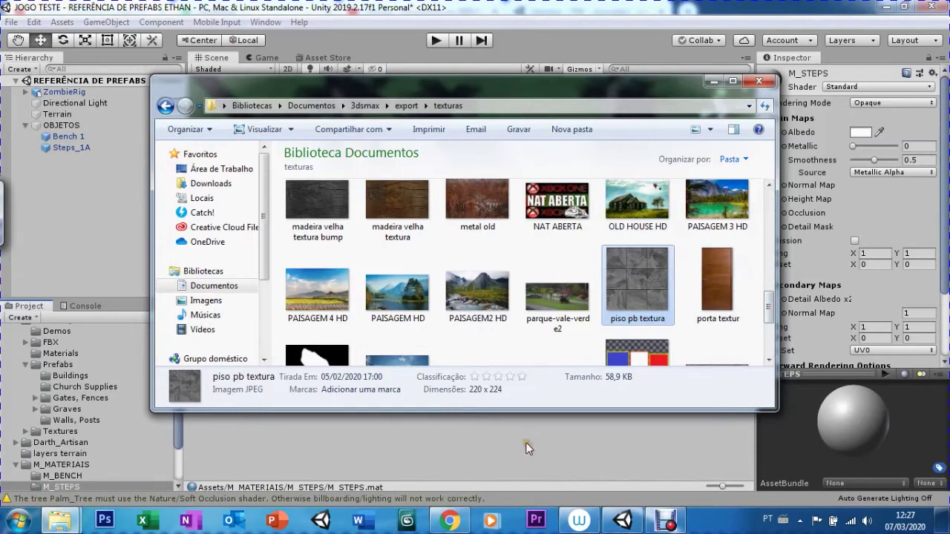
{"action": "left_click_drag", "start_coordinate": [525, 442], "coordinate": [512, 445]}
{"action": "left_click", "coordinate": [711, 83]}
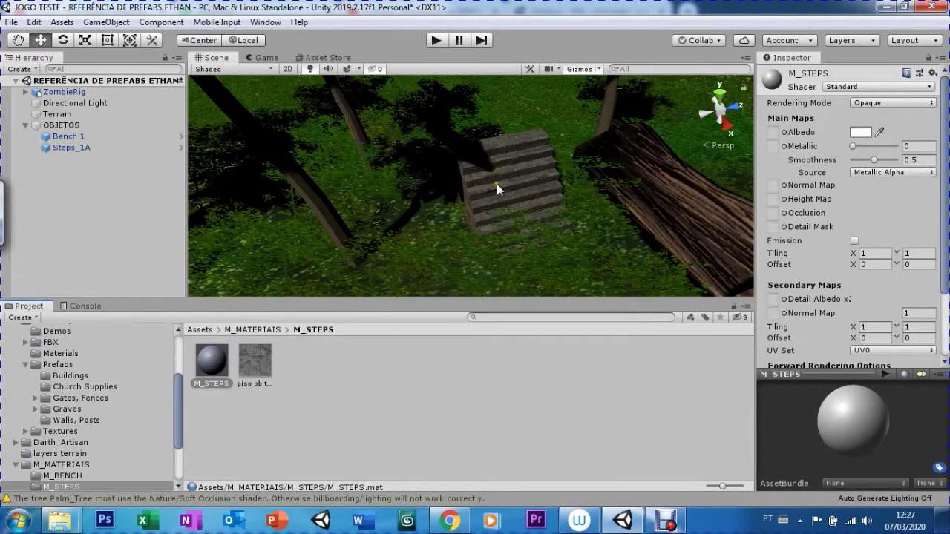
Step: Apply the M_STEPS material to the Steps_1A stone steps
{"action": "left_click_drag", "start_coordinate": [208, 373], "coordinate": [487, 203]}
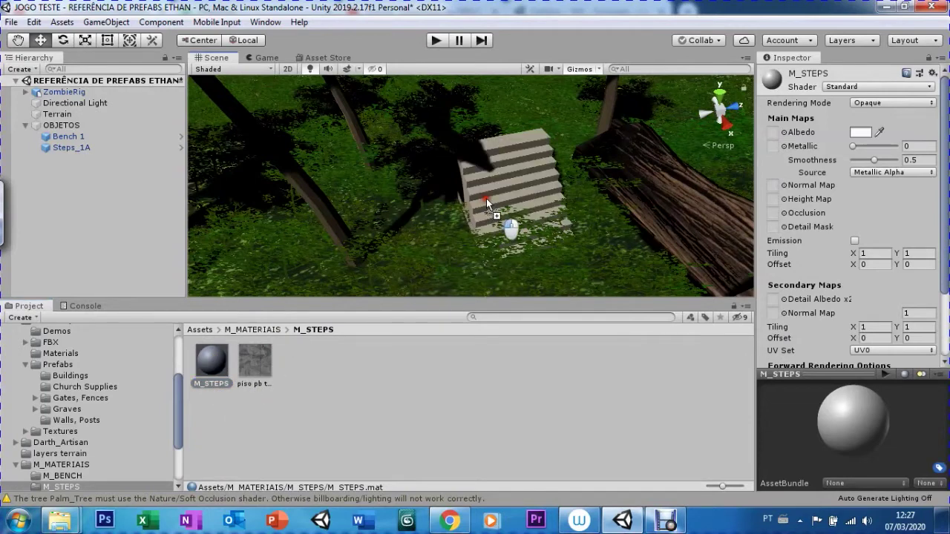
{"action": "left_click_drag", "start_coordinate": [487, 203], "coordinate": [485, 195]}
{"action": "left_click", "coordinate": [290, 386]}
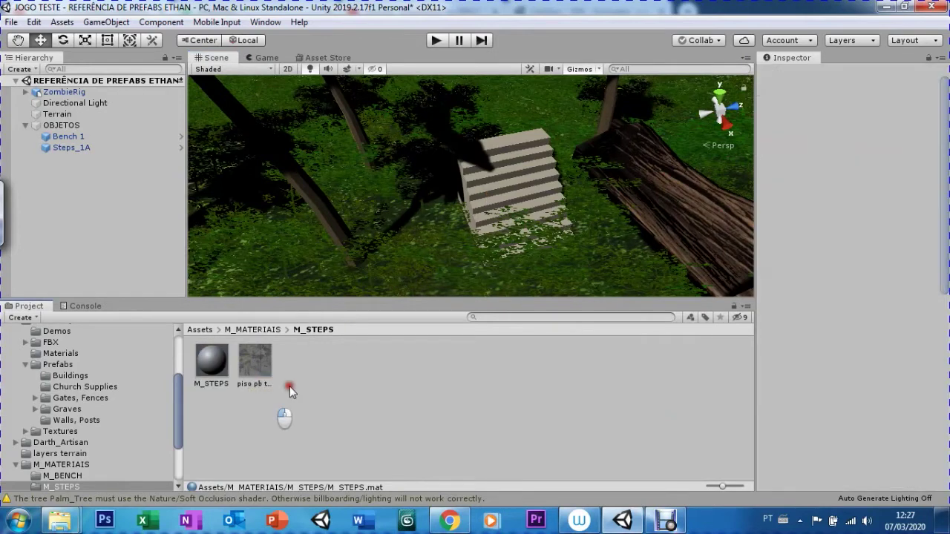
{"action": "left_click", "coordinate": [489, 187]}
Step: Give M_STEPS the 'piso pb textura' albedo, Metallic 0 and Smoothness 0.13
{"action": "left_click", "coordinate": [219, 364]}
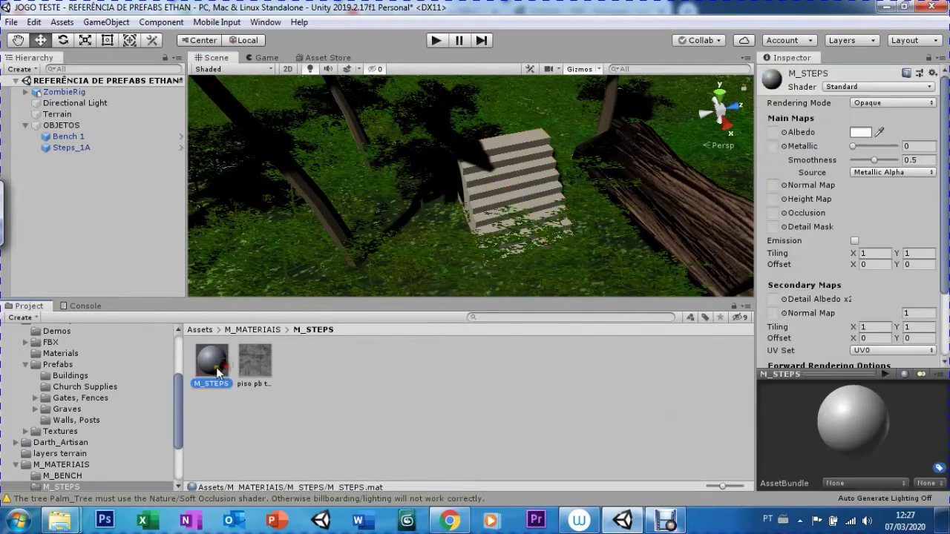
{"action": "mouse_move", "coordinate": [254, 362]}
{"action": "left_mouse_down"}
{"action": "mouse_move", "coordinate": [467, 344]}
{"action": "mouse_move", "coordinate": [773, 134]}
{"action": "left_mouse_up"}
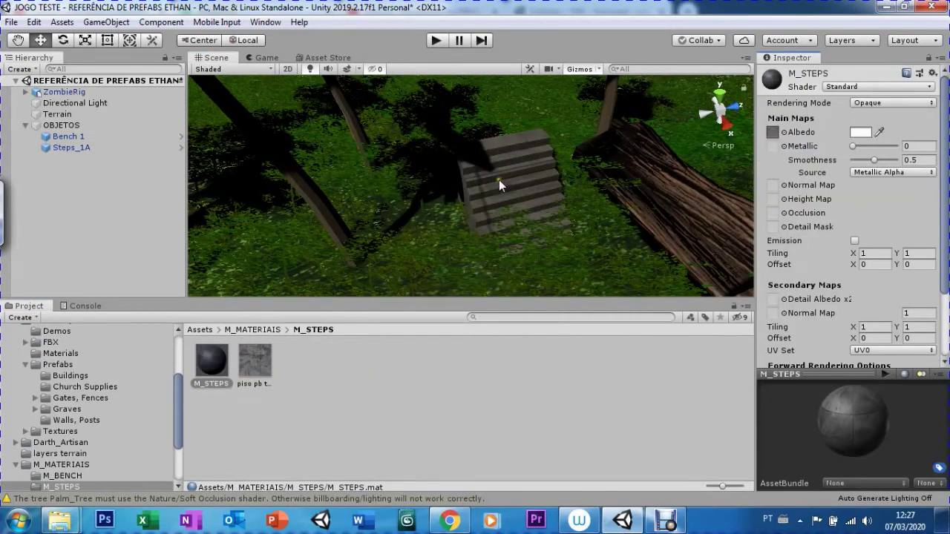
{"action": "left_click_drag", "start_coordinate": [852, 147], "coordinate": [848, 147]}
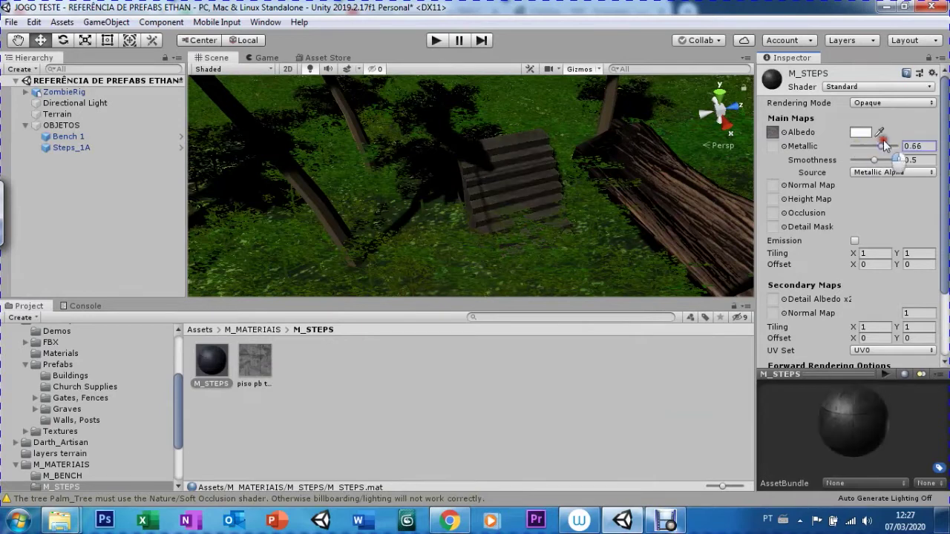
{"action": "left_click_drag", "start_coordinate": [873, 161], "coordinate": [858, 164]}
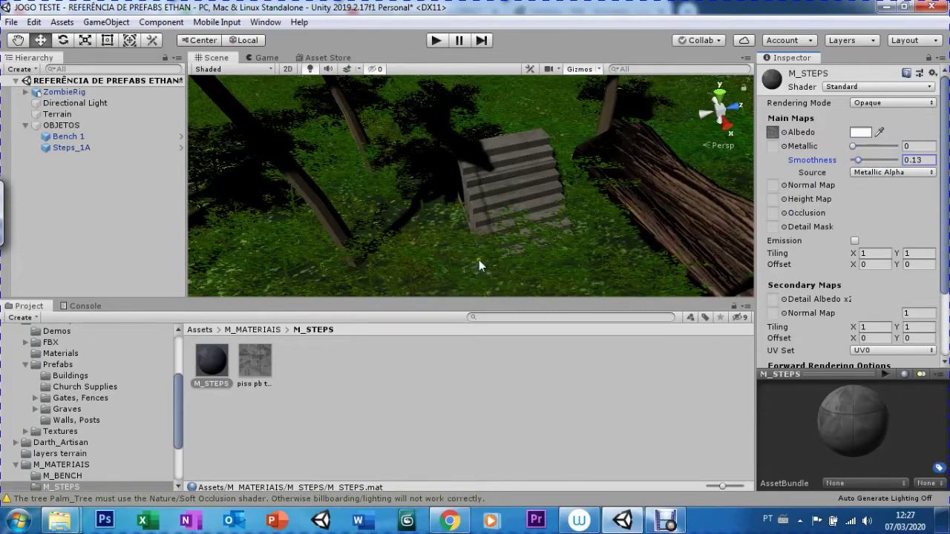
{"action": "mouse_move", "coordinate": [60, 522]}
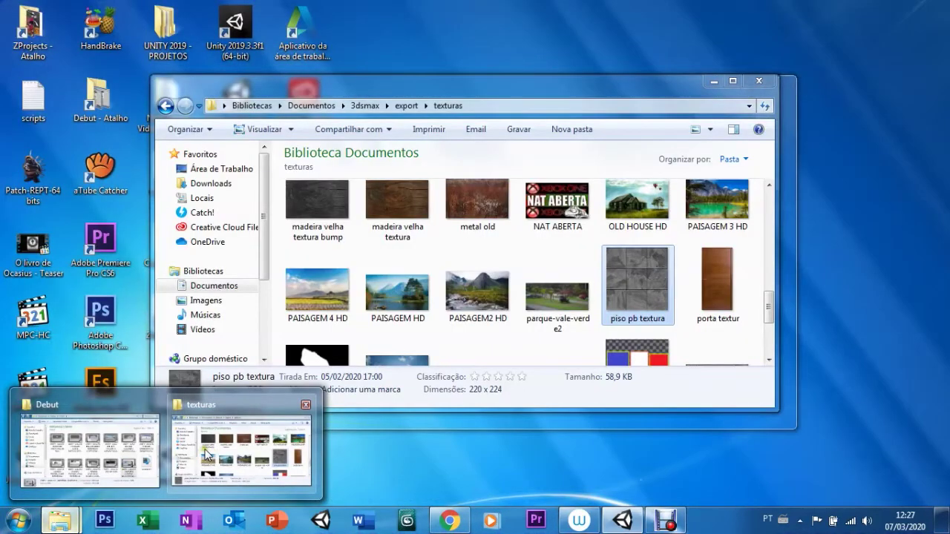
{"action": "left_click", "coordinate": [208, 454]}
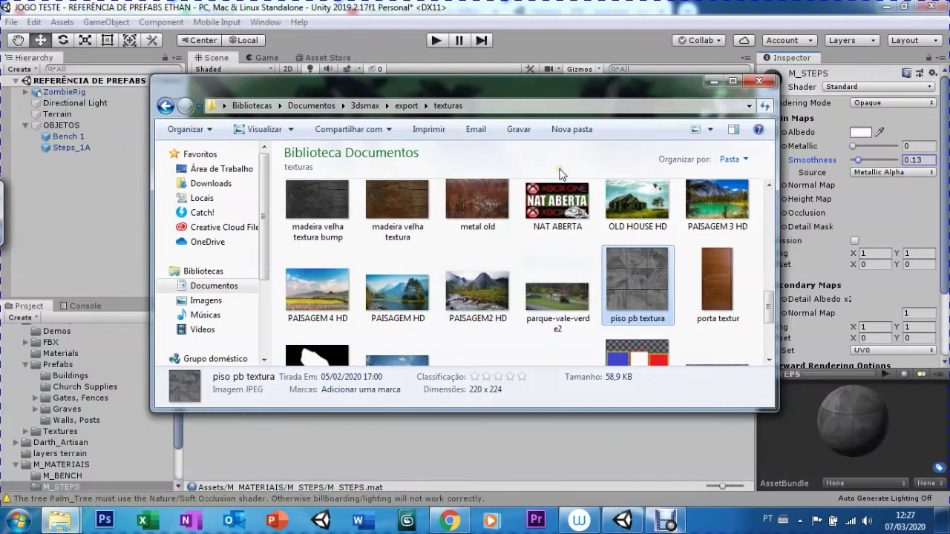
{"action": "key", "text": "Right"}
{"action": "key", "text": "Right"}
{"action": "key", "text": "p"}
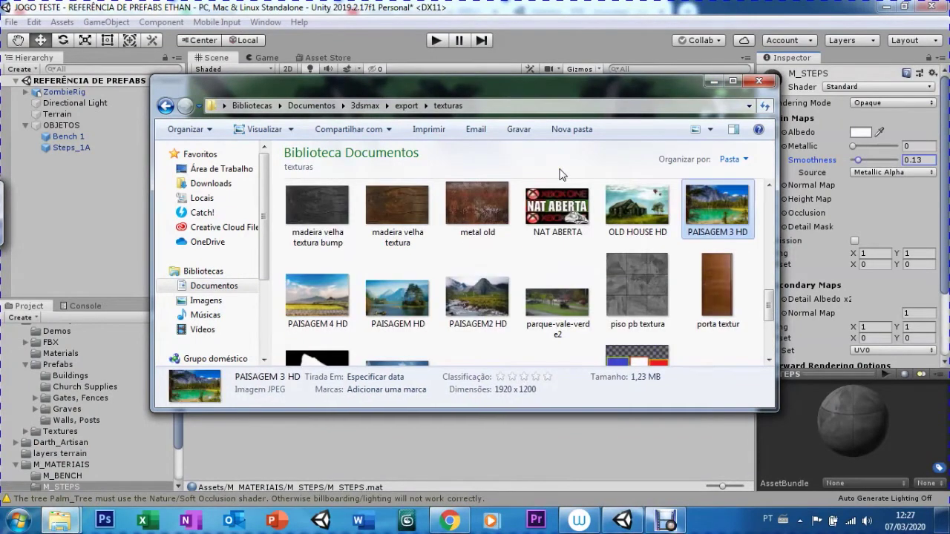
{"action": "key", "text": "p"}
{"action": "key", "text": "p"}
{"action": "key", "text": "p"}
{"action": "key", "text": "p"}
{"action": "key", "text": "p"}
{"action": "key", "text": "p"}
{"action": "key", "text": "p"}
{"action": "key", "text": "p"}
{"action": "key", "text": "p"}
{"action": "left_click", "coordinate": [711, 82]}
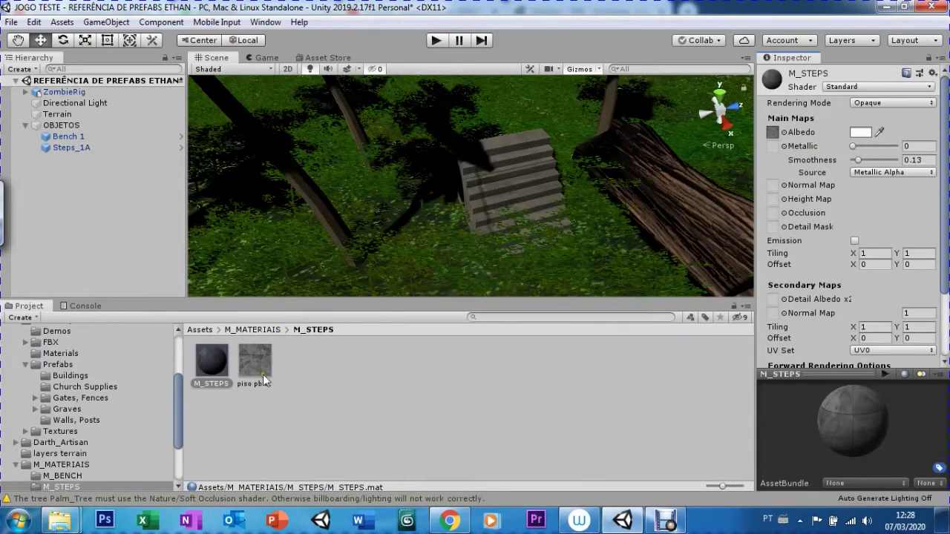
Step: Set the M_STEPS texture tiling to 10 × 10
{"action": "scroll", "coordinate": [532, 160], "scroll_direction": "up", "scroll_amount": 5}
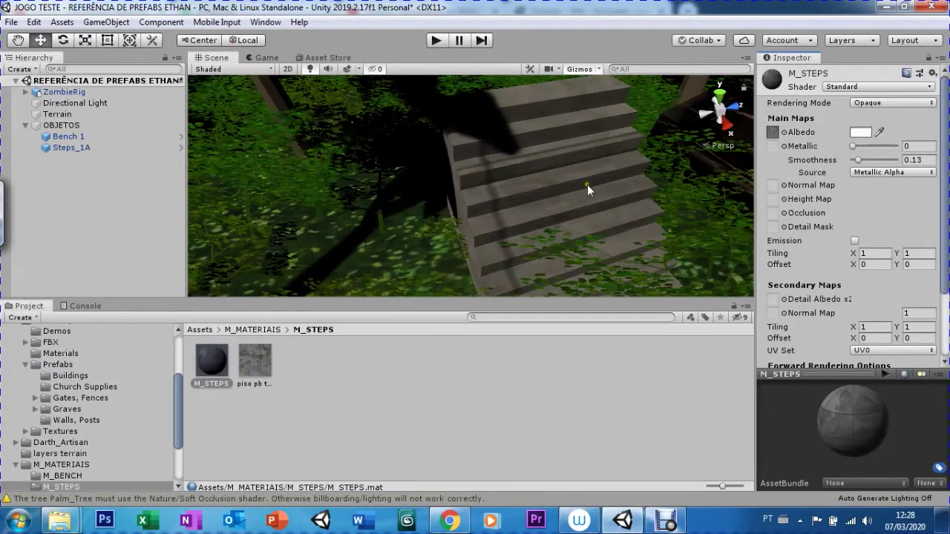
{"action": "left_click", "coordinate": [870, 254]}
{"action": "type", "text": "3"}
{"action": "key", "text": "Tab"}
{"action": "type", "text": "3"}
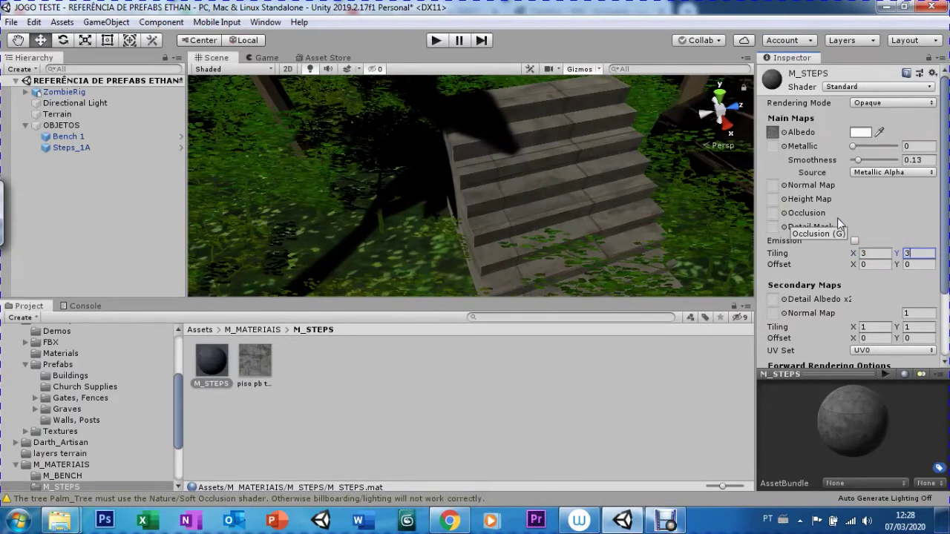
{"action": "key", "text": "shift+Tab"}
{"action": "type", "text": "5"}
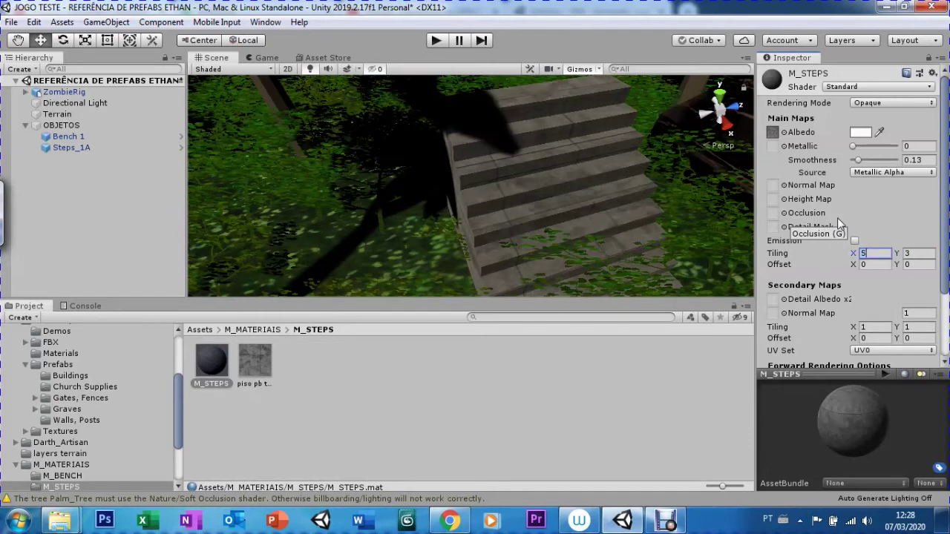
{"action": "key", "text": "BackSpace"}
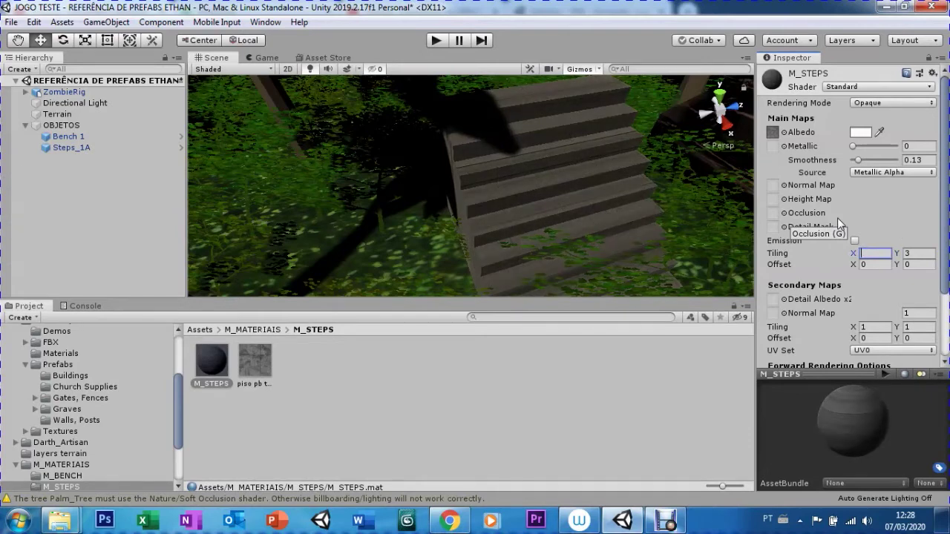
{"action": "type", "text": "10"}
{"action": "key", "text": "Tab"}
{"action": "type", "text": "10"}
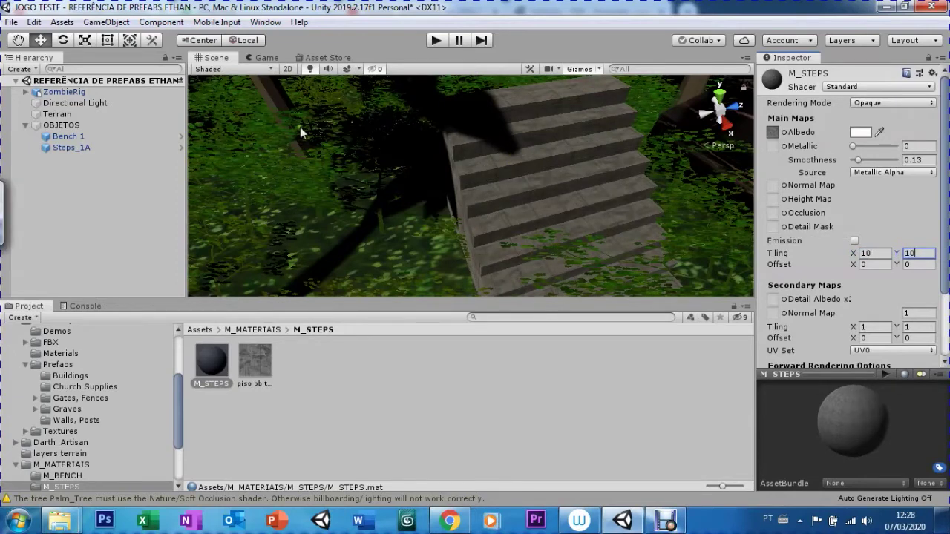
Step: Pan and zoom the Scene view to inspect the small tiles on the stairs
{"action": "left_click", "coordinate": [18, 40]}
{"action": "left_click_drag", "start_coordinate": [455, 205], "coordinate": [397, 160]}
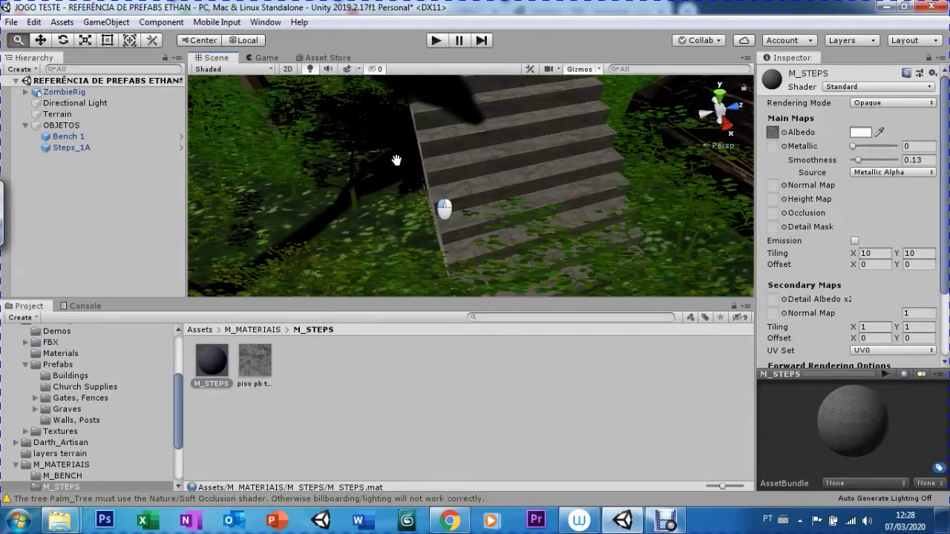
{"action": "scroll", "coordinate": [386, 155], "scroll_direction": "up", "scroll_amount": 2}
{"action": "scroll", "coordinate": [448, 151], "scroll_direction": "up", "scroll_amount": 2}
{"action": "scroll", "coordinate": [455, 195], "scroll_direction": "up", "scroll_amount": 3}
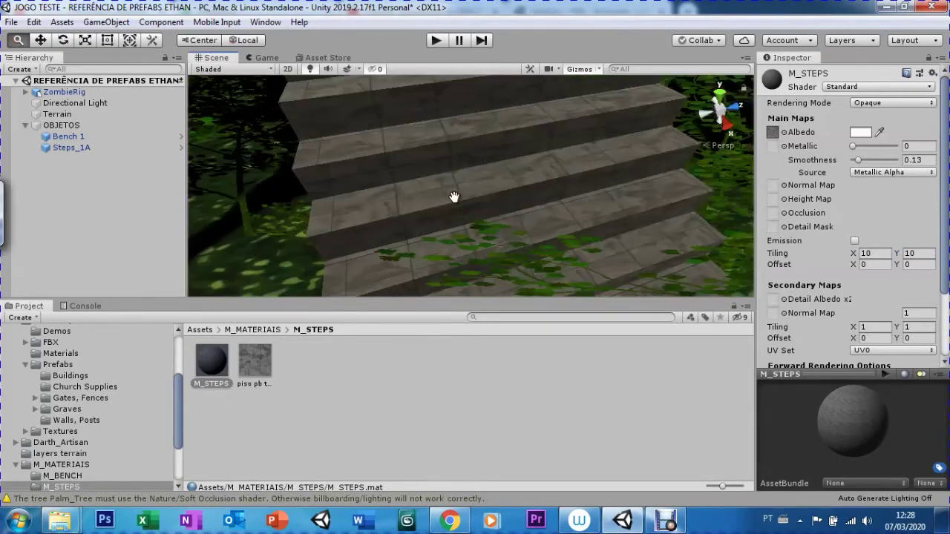
{"action": "scroll", "coordinate": [455, 196], "scroll_direction": "up", "scroll_amount": 1}
{"action": "scroll", "coordinate": [450, 195], "scroll_direction": "up", "scroll_amount": 2}
{"action": "scroll", "coordinate": [454, 213], "scroll_direction": "up", "scroll_amount": 1}
{"action": "scroll", "coordinate": [453, 201], "scroll_direction": "up", "scroll_amount": 2}
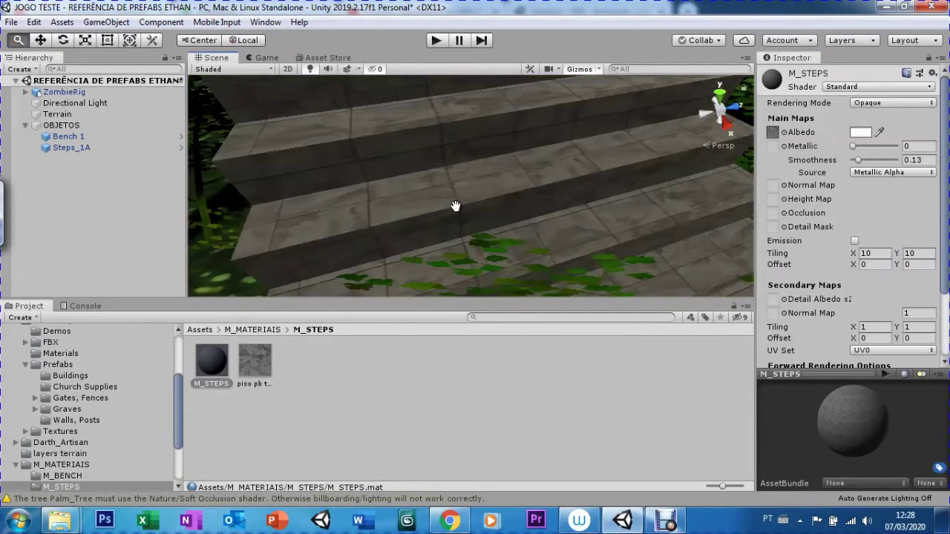
{"action": "scroll", "coordinate": [454, 210], "scroll_direction": "down", "scroll_amount": 3}
{"action": "scroll", "coordinate": [454, 222], "scroll_direction": "down", "scroll_amount": 3}
{"action": "scroll", "coordinate": [454, 180], "scroll_direction": "down", "scroll_amount": 3}
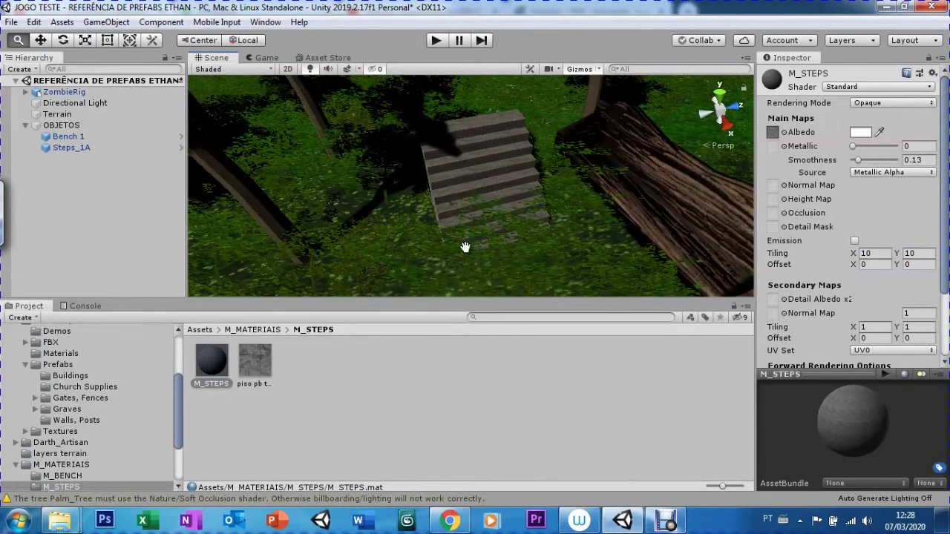
{"action": "scroll", "coordinate": [465, 247], "scroll_direction": "down", "scroll_amount": 3}
{"action": "left_click", "coordinate": [862, 326]}
{"action": "type", "text": "3"}
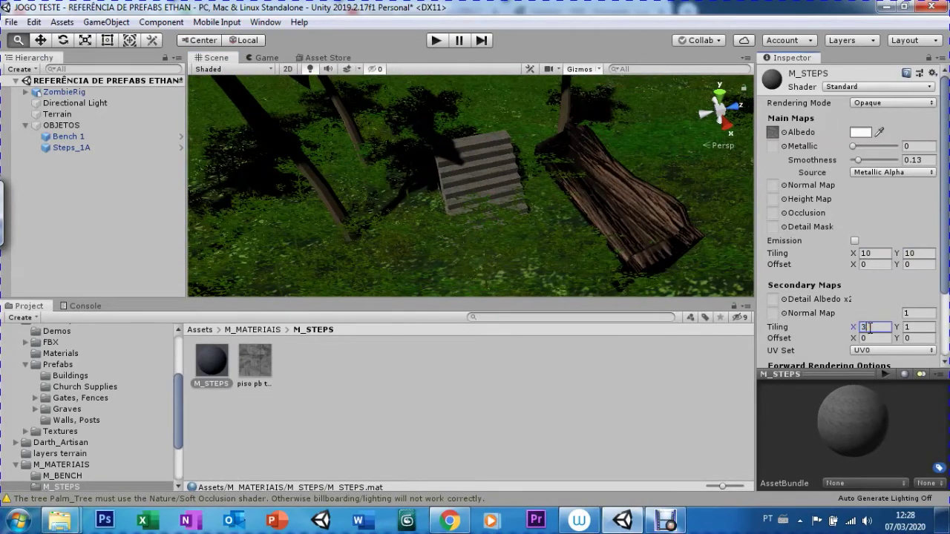
{"action": "scroll", "coordinate": [394, 141], "scroll_direction": "up", "scroll_amount": 3}
{"action": "scroll", "coordinate": [391, 155], "scroll_direction": "up", "scroll_amount": 3}
{"action": "scroll", "coordinate": [430, 206], "scroll_direction": "up", "scroll_amount": 2}
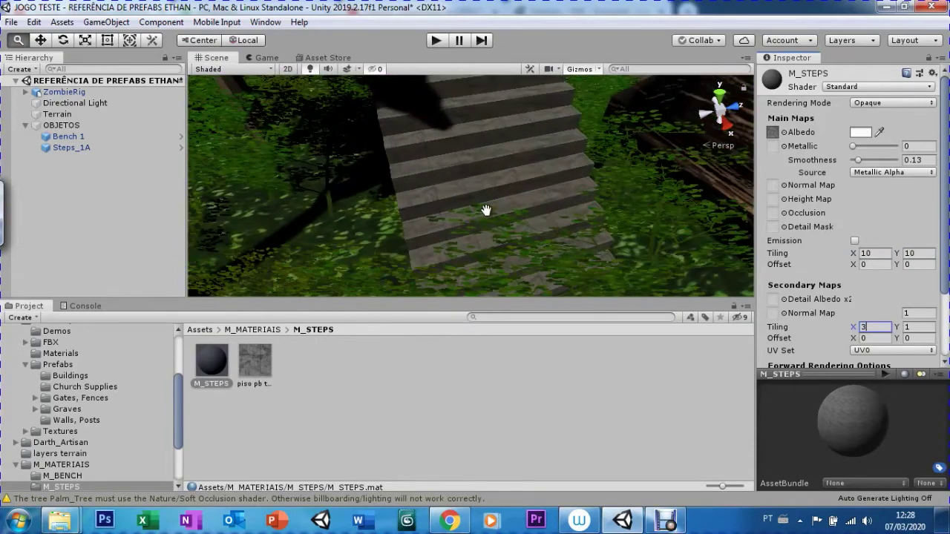
{"action": "key", "text": "Tab"}
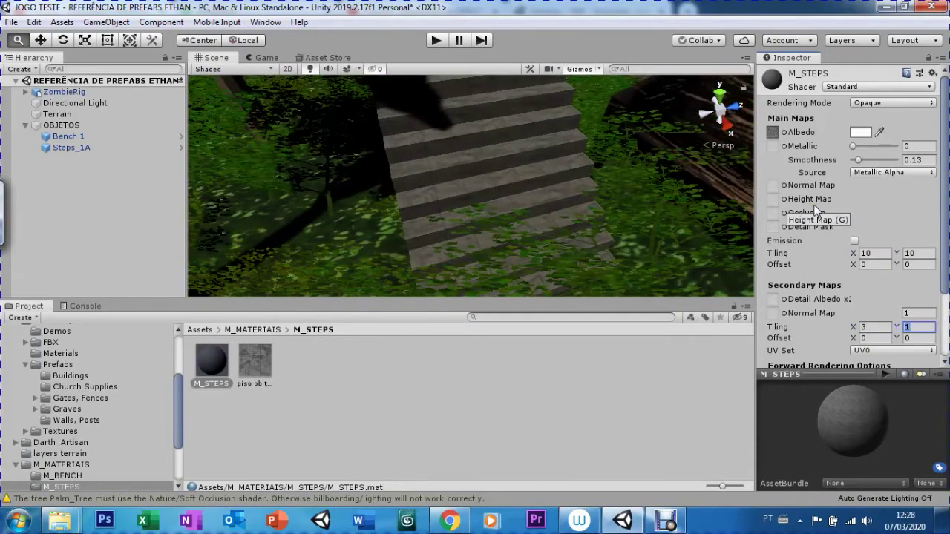
{"action": "type", "text": "3"}
{"action": "key", "text": "Return"}
{"action": "key", "text": "ctrl+z"}
{"action": "scroll", "coordinate": [424, 235], "scroll_direction": "down", "scroll_amount": 5}
{"action": "mouse_move", "coordinate": [435, 218]}
{"action": "left_mouse_down"}
{"action": "mouse_move", "coordinate": [503, 191]}
{"action": "mouse_move", "coordinate": [522, 155]}
{"action": "left_mouse_up"}
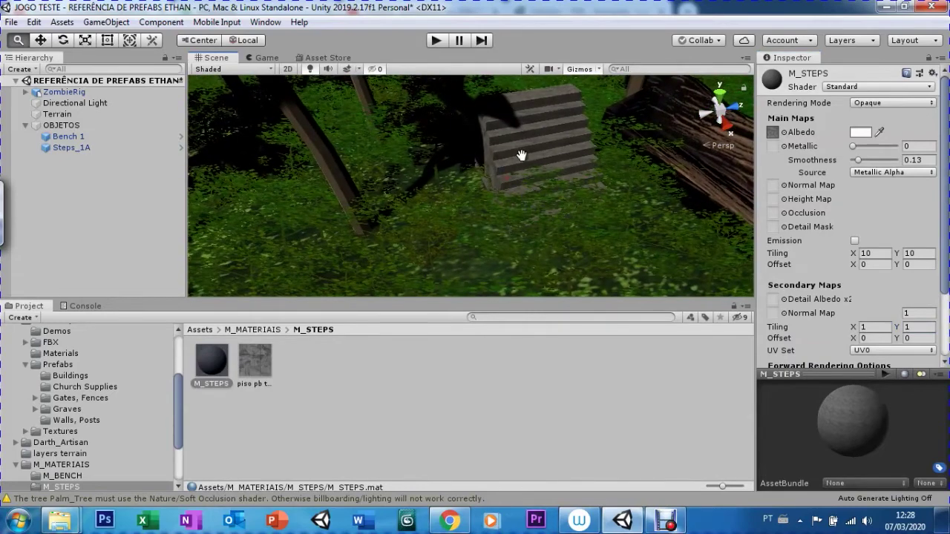
{"action": "left_click_drag", "start_coordinate": [531, 179], "coordinate": [496, 202]}
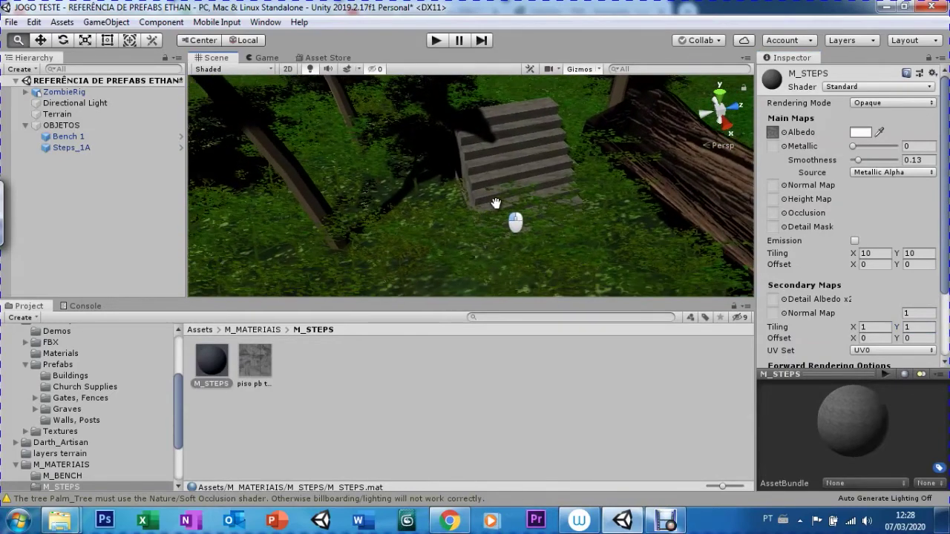
{"action": "key", "text": "r"}
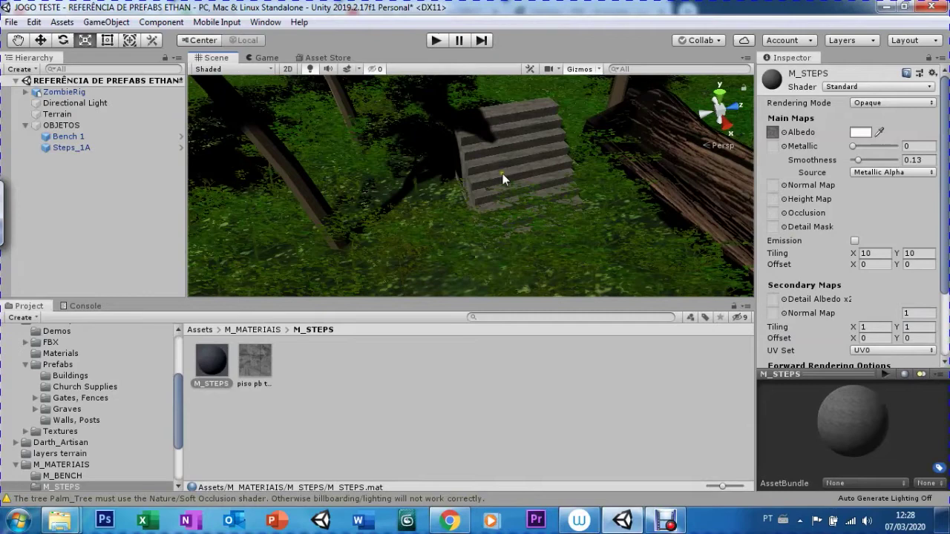
Step: Rotate Steps_1A to about 77 degrees around the vertical axis
{"action": "left_click", "coordinate": [54, 147]}
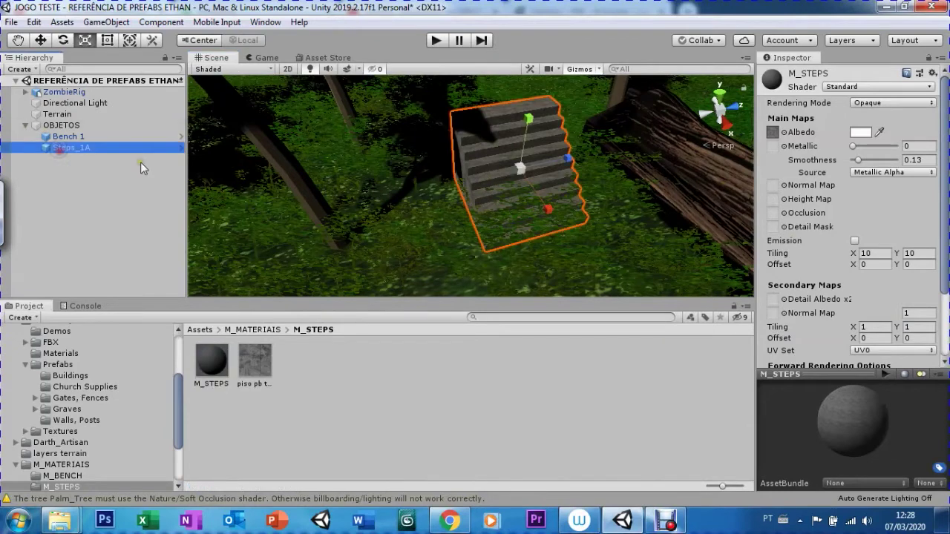
{"action": "key", "text": "e"}
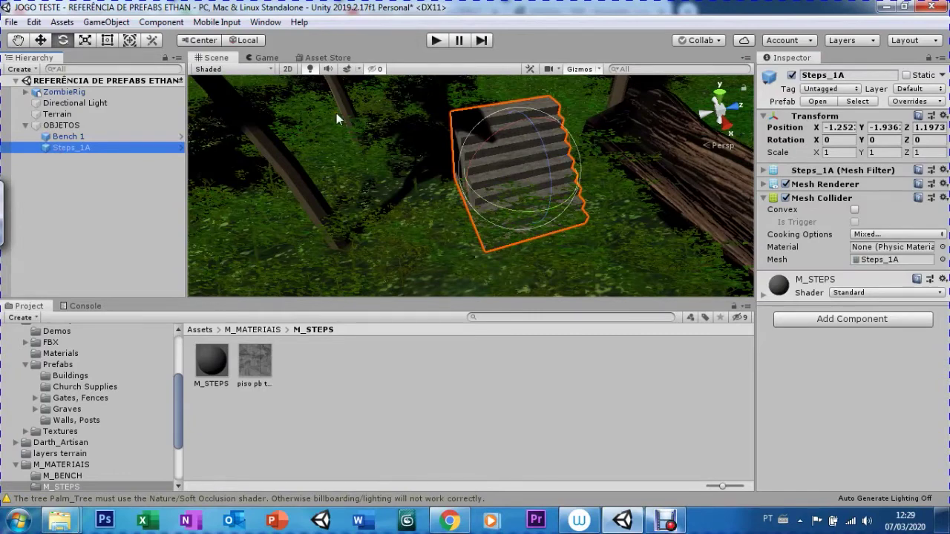
{"action": "left_click_drag", "start_coordinate": [508, 210], "coordinate": [306, 94]}
Step: Test-play the forest scene in the Game view, then stop Play mode
{"action": "left_click", "coordinate": [261, 57]}
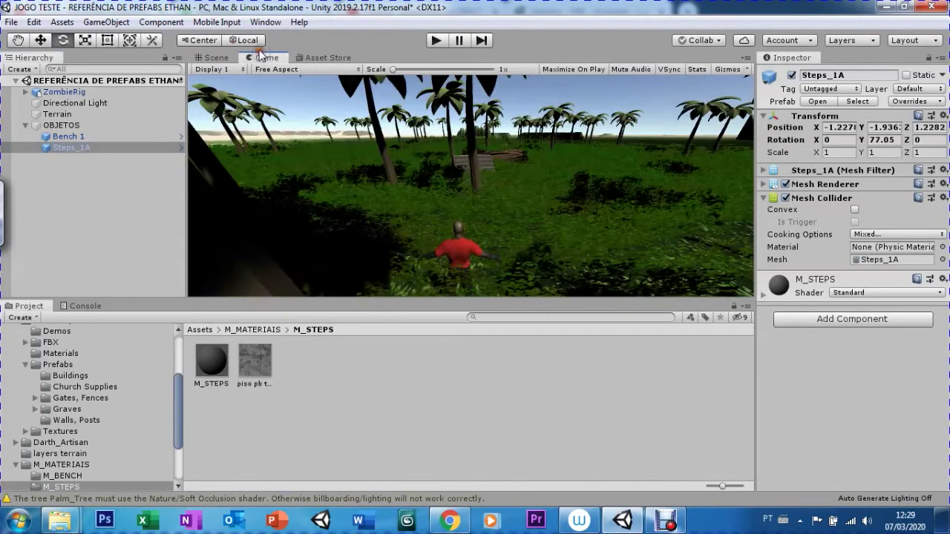
{"action": "left_click", "coordinate": [431, 43]}
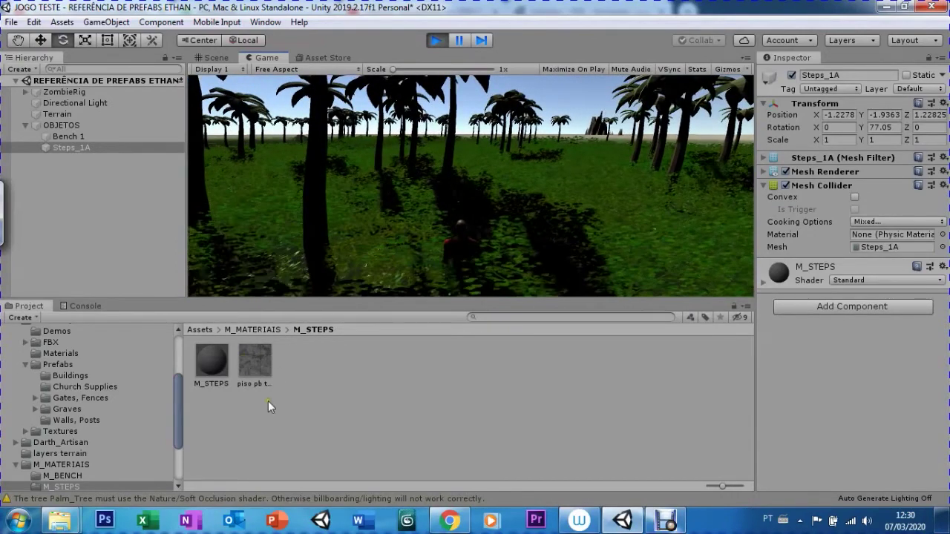
{"action": "key", "text": "ctrl+p"}
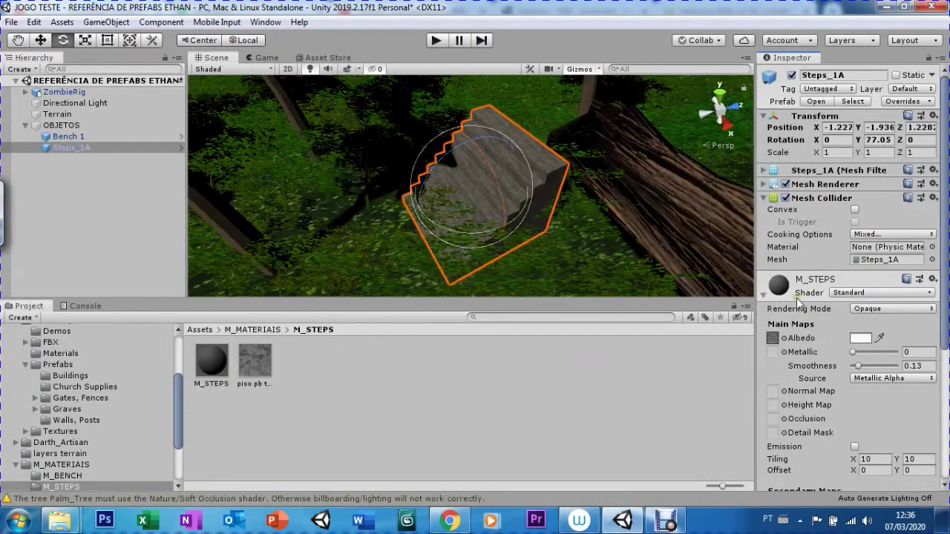
Step: Glance at the M_STEPS shader list, then collapse the Cemetery Kit V1.25 folder in the Project tree
{"action": "left_click", "coordinate": [844, 294]}
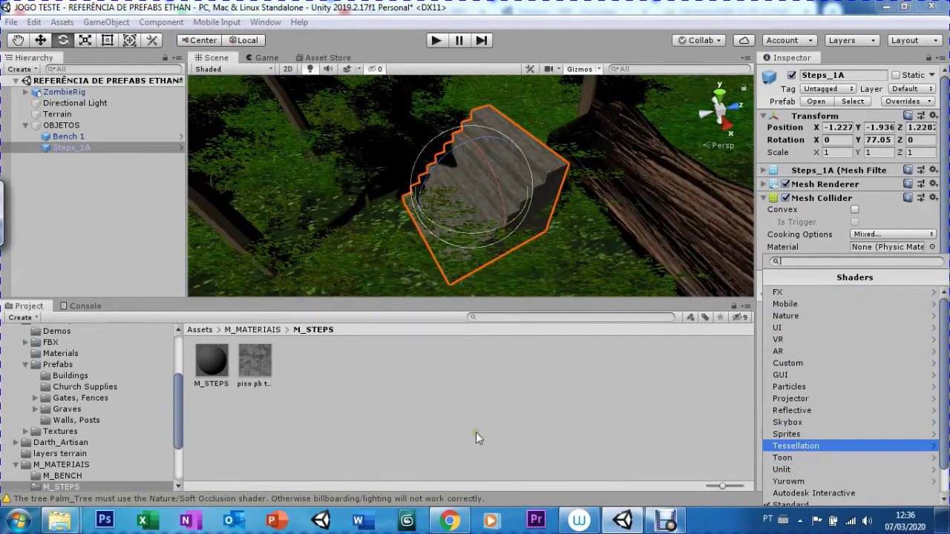
{"action": "left_click", "coordinate": [169, 415]}
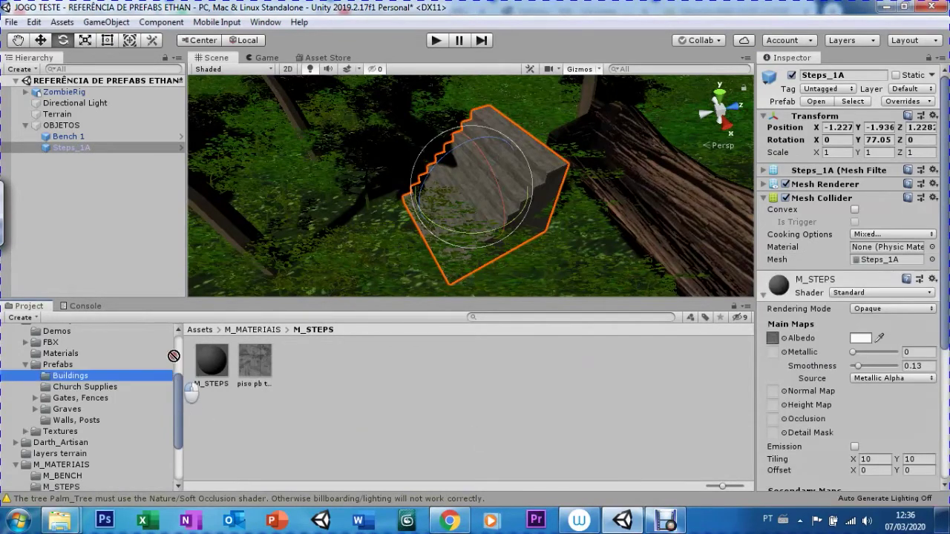
{"action": "scroll", "coordinate": [175, 381], "scroll_direction": "up", "scroll_amount": 5}
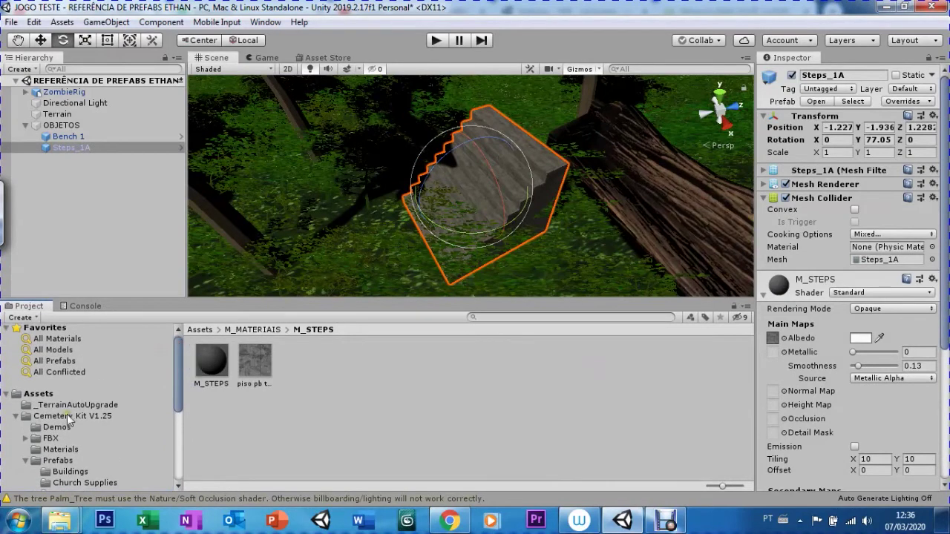
{"action": "left_click", "coordinate": [15, 416]}
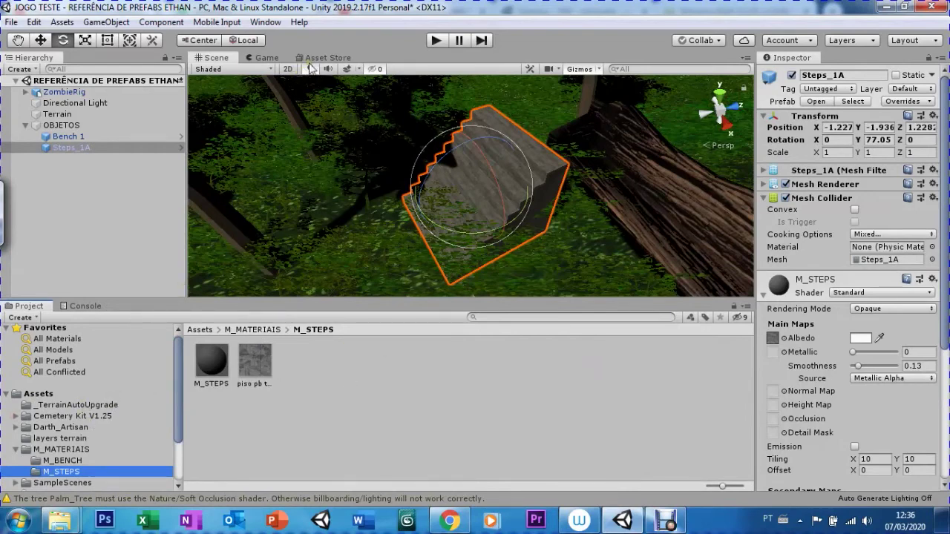
{"action": "scroll", "coordinate": [174, 372], "scroll_direction": "down", "scroll_amount": 3}
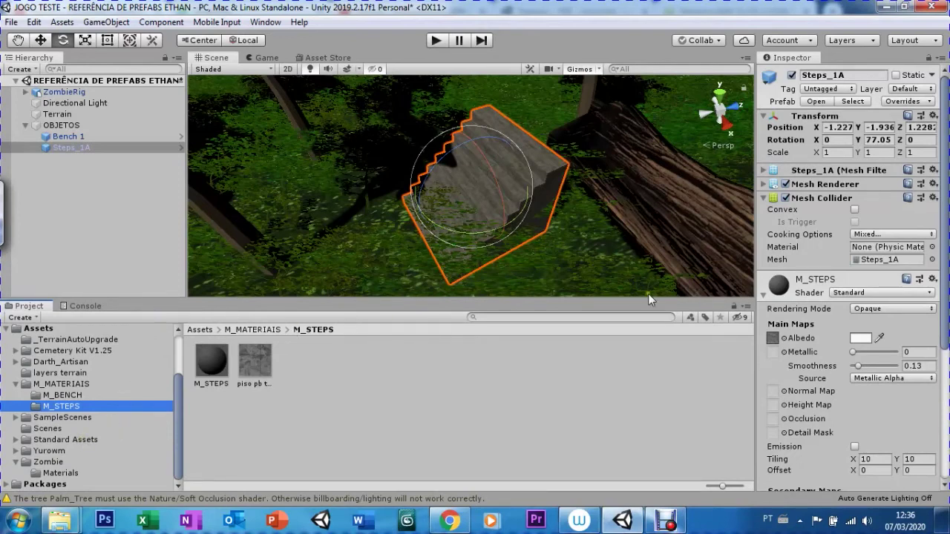
Step: Switch the M_STEPS material to the Toon/Basic Outline shader
{"action": "left_click", "coordinate": [663, 525]}
{"action": "left_click", "coordinate": [537, 420]}
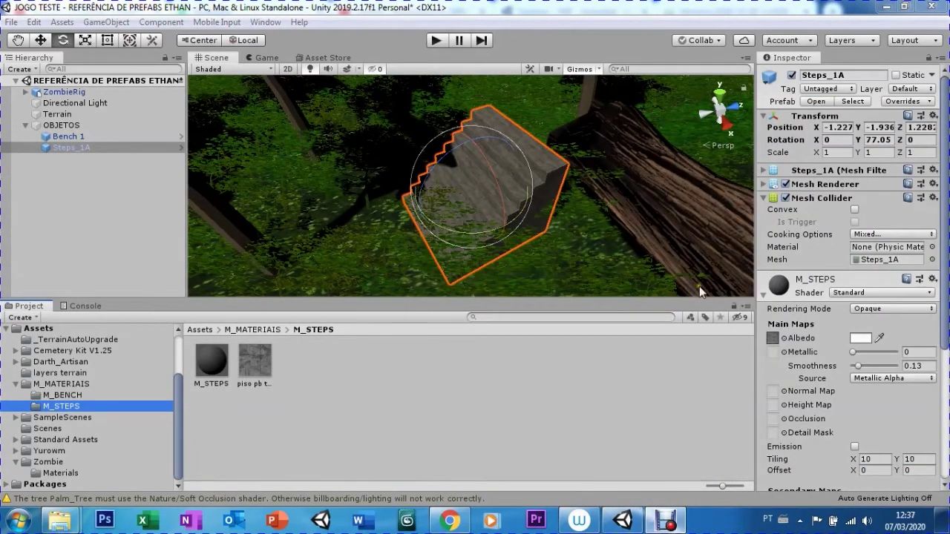
{"action": "left_click", "coordinate": [844, 296]}
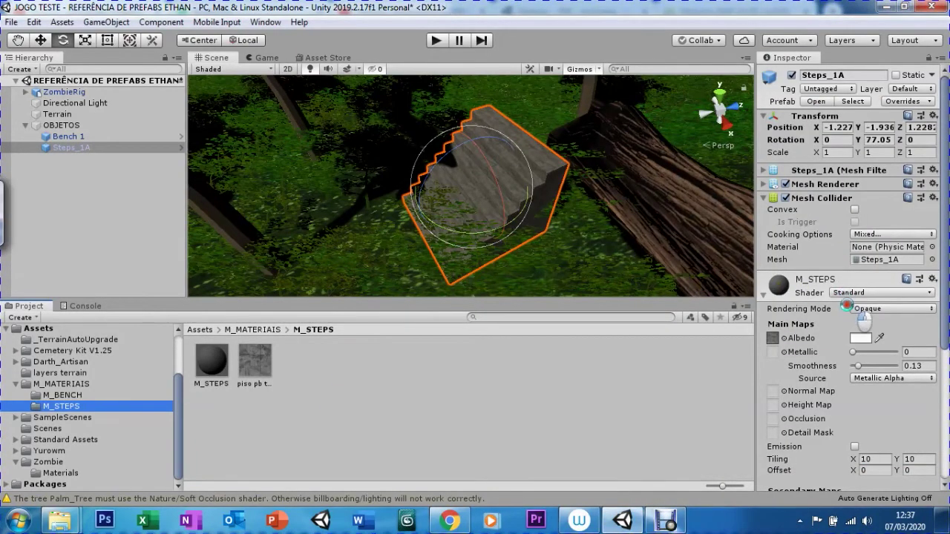
{"action": "left_click", "coordinate": [846, 293]}
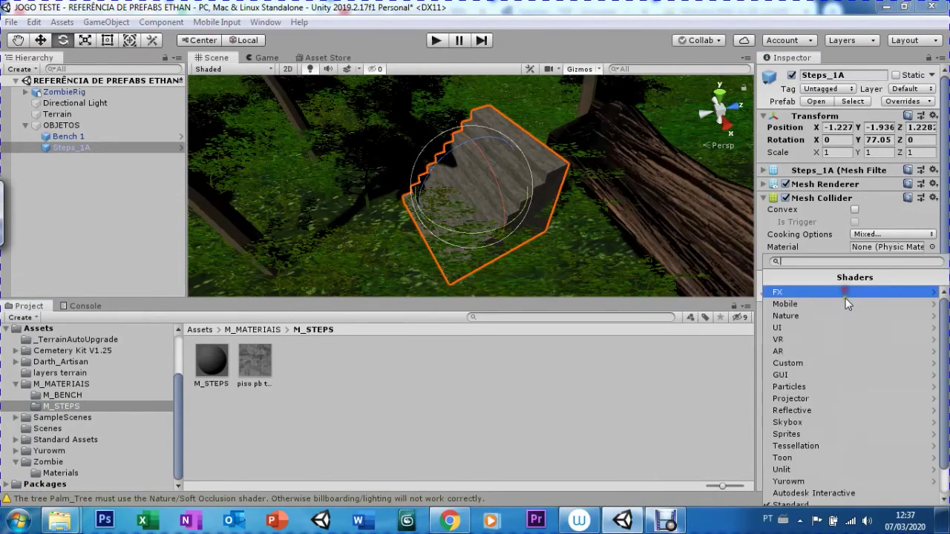
{"action": "left_click", "coordinate": [811, 454]}
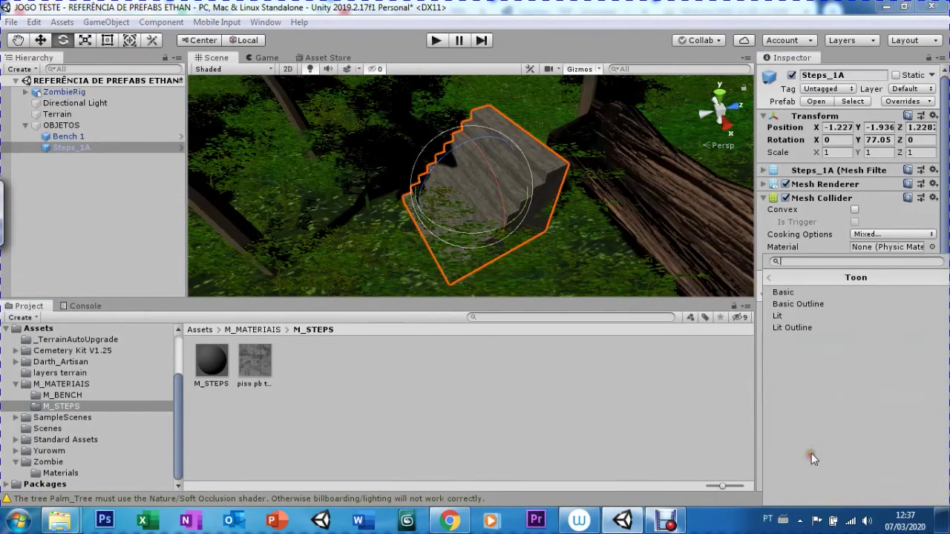
{"action": "left_click", "coordinate": [803, 303]}
Step: Tilt Steps_1A to rotation -4.235, 26.702, 10.437 and orbit to view the outlined steps
{"action": "mouse_move", "coordinate": [488, 233]}
{"action": "left_mouse_down"}
{"action": "mouse_move", "coordinate": [461, 208]}
{"action": "mouse_move", "coordinate": [551, 165]}
{"action": "mouse_move", "coordinate": [557, 171]}
{"action": "left_mouse_up"}
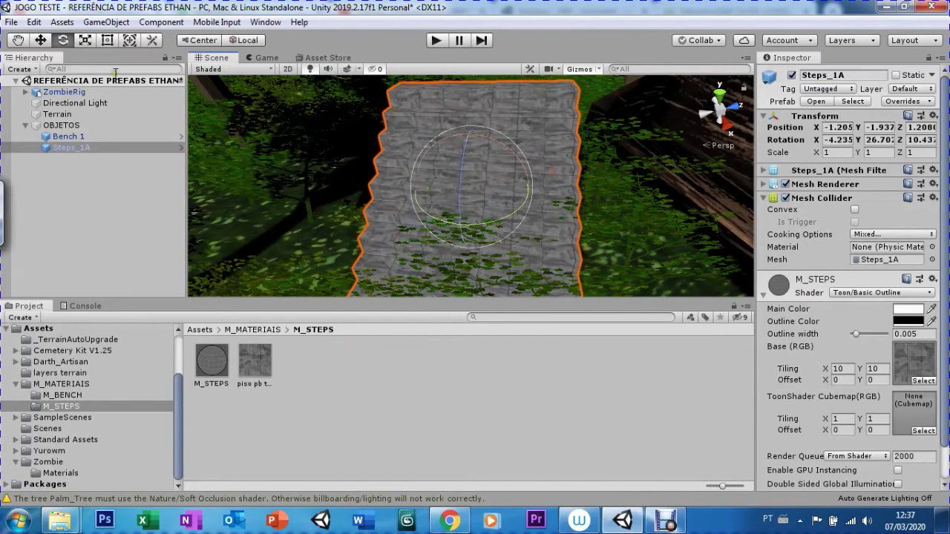
{"action": "mouse_move", "coordinate": [384, 195]}
{"action": "left_mouse_down", "text": "alt"}
{"action": "mouse_move", "coordinate": [414, 178]}
{"action": "mouse_move", "coordinate": [540, 168]}
{"action": "left_mouse_up", "text": "alt"}
{"action": "mouse_move", "coordinate": [421, 174]}
{"action": "left_mouse_down", "text": "alt"}
{"action": "mouse_move", "coordinate": [456, 146]}
{"action": "mouse_move", "coordinate": [415, 197]}
{"action": "mouse_move", "coordinate": [665, 238]}
{"action": "left_mouse_up", "text": "alt"}
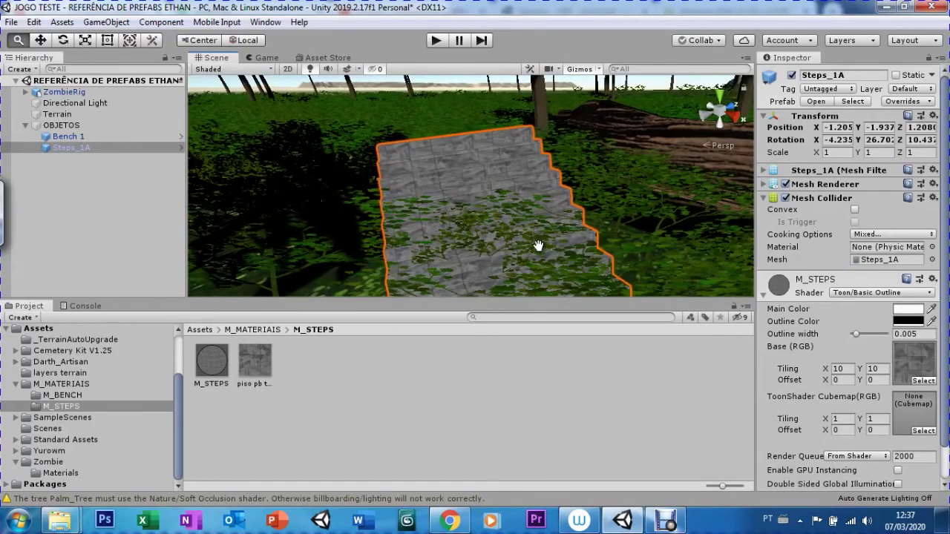